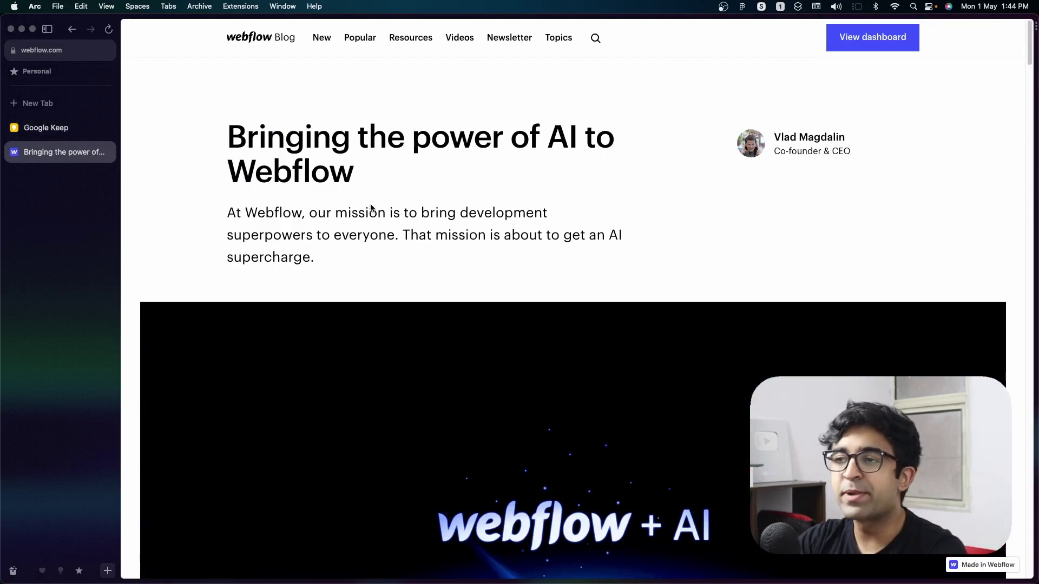
Widen the blog article to full window and open the Webflow AI assistant screenshot in a new tab
scroll(371, 208, "down", 15)
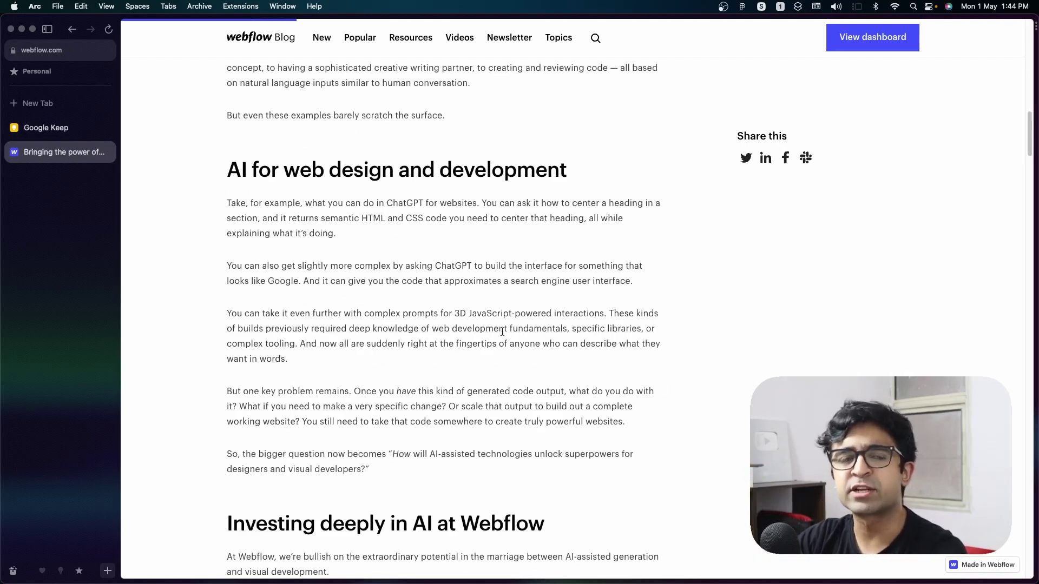
key("super+s")
scroll(290, 330, "down", 8)
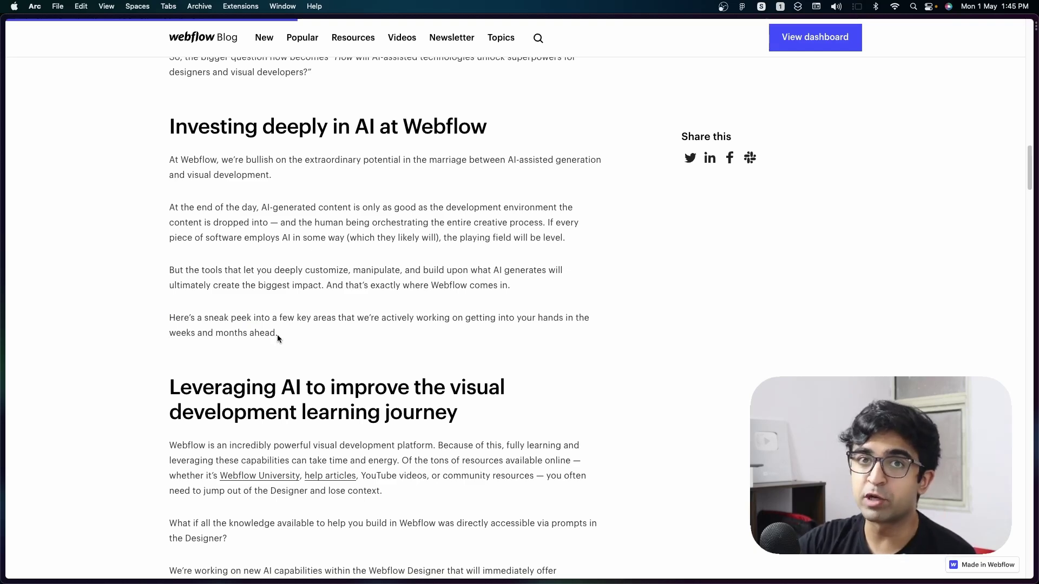
scroll(277, 338, "down", 10)
right_click(293, 295)
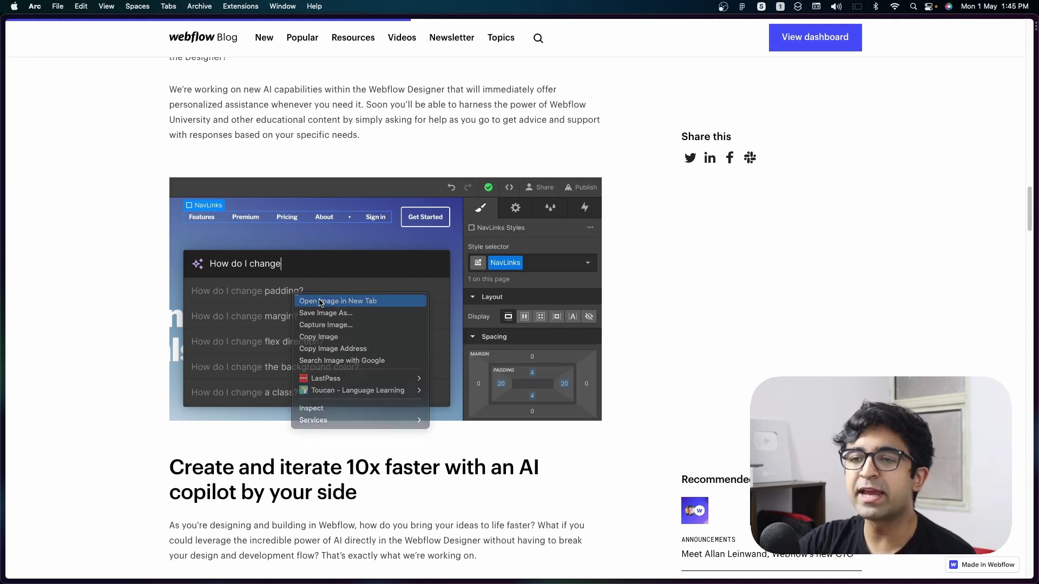
left_click(321, 302)
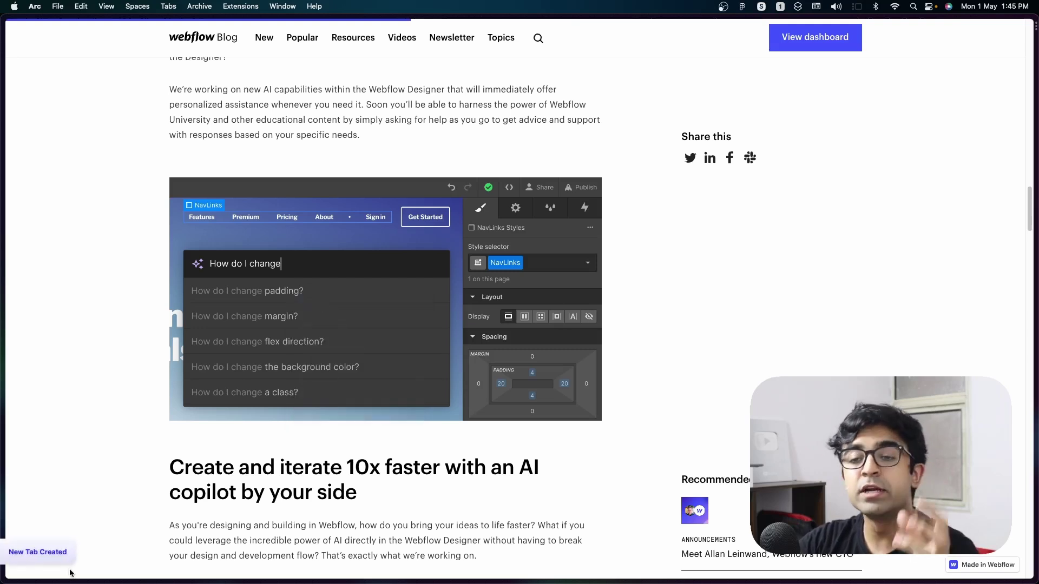
Switch to the new tab showing the enlarged Webflow AI screenshot
key("ctrl+Tab")
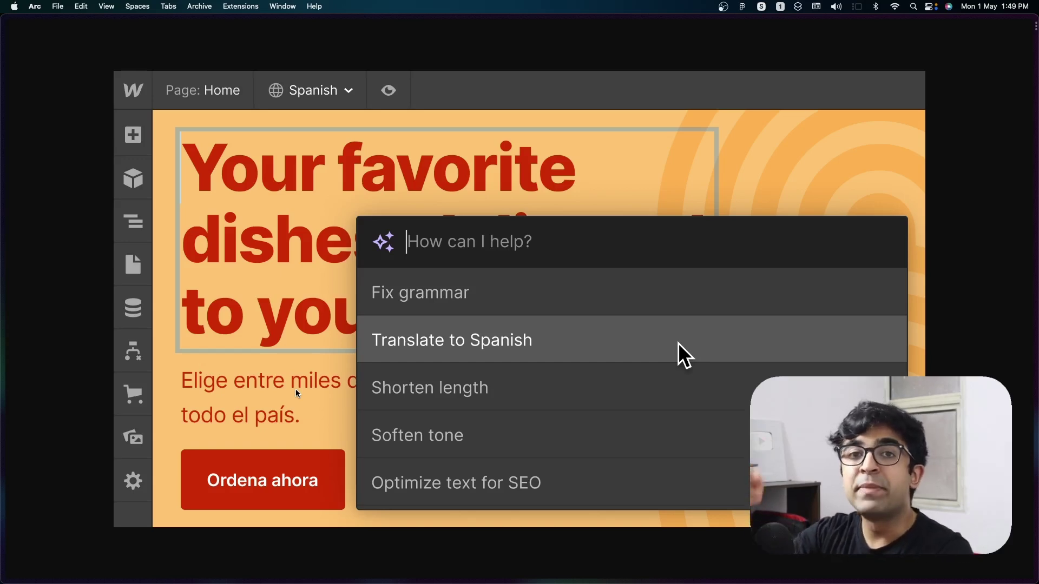
Scroll to the post's AI feature list and highlight the Generate code bullet
scroll(244, 379, "down", 5)
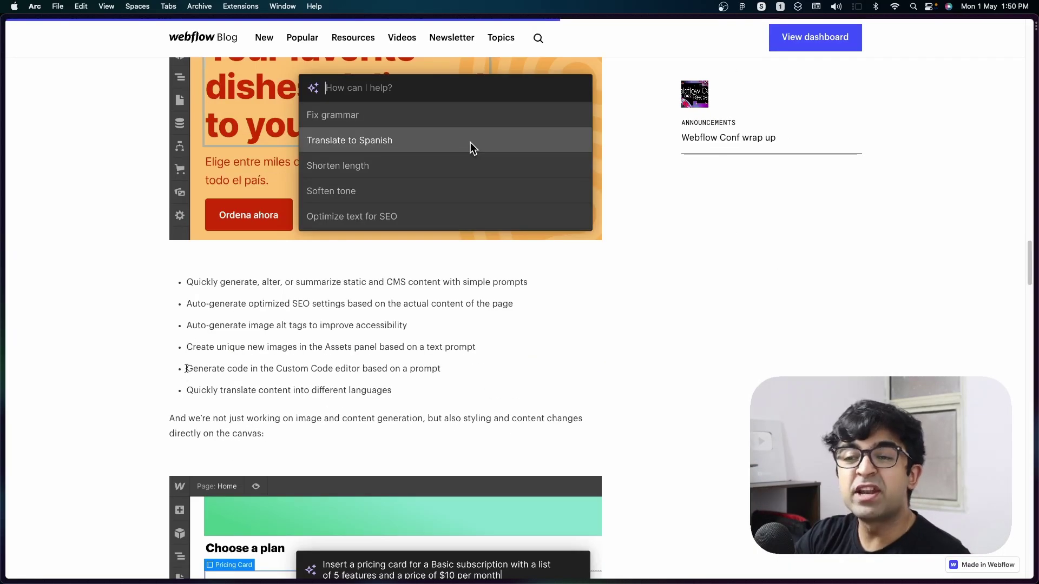
left_click_drag(187, 369, 339, 368)
left_click(425, 363)
triple_click(426, 364)
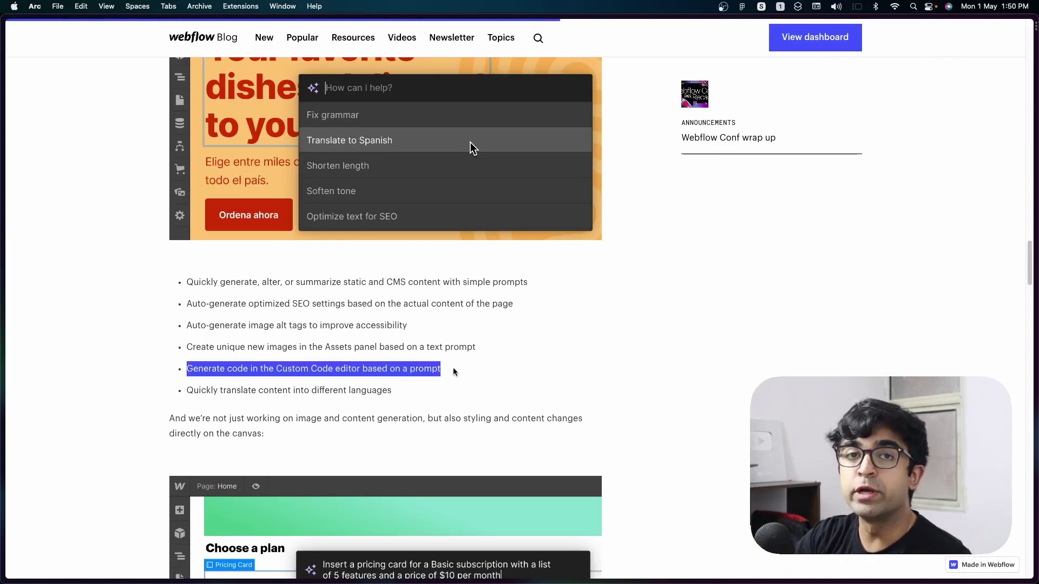
left_click(465, 365)
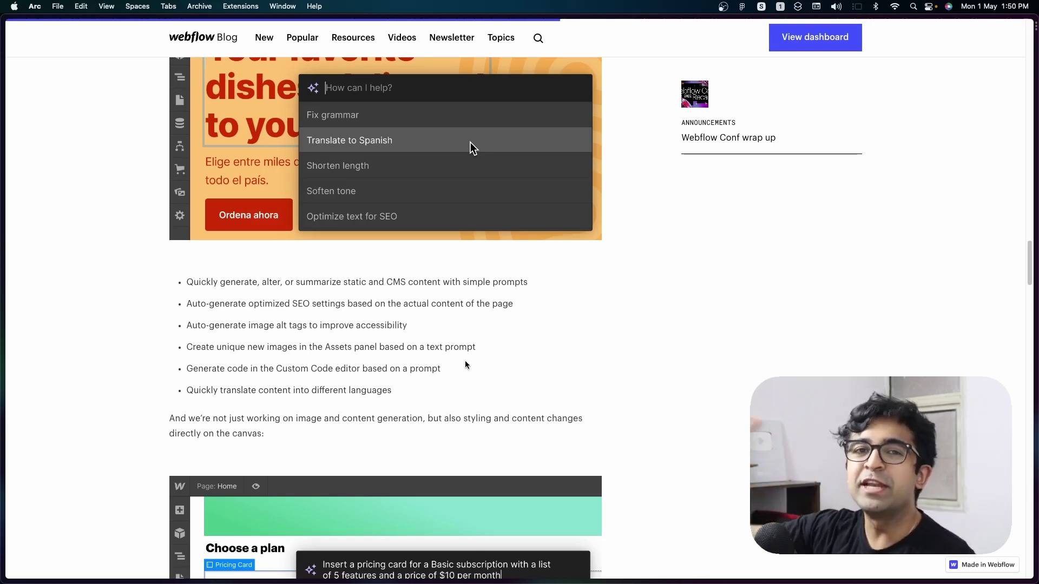
Enlarge the pricing card screenshot in the image lightbox
left_click(268, 530)
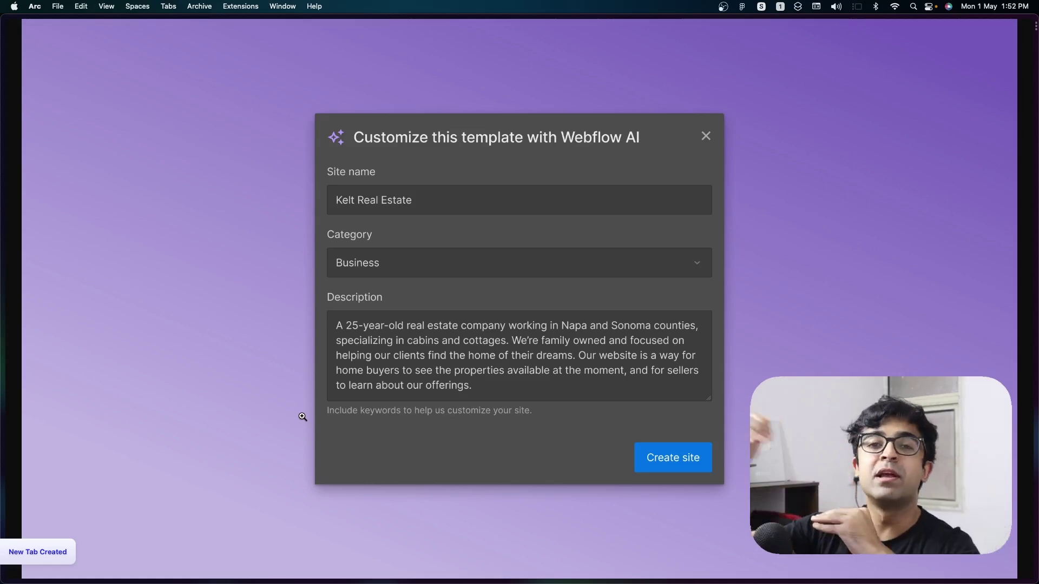
left_click(303, 417)
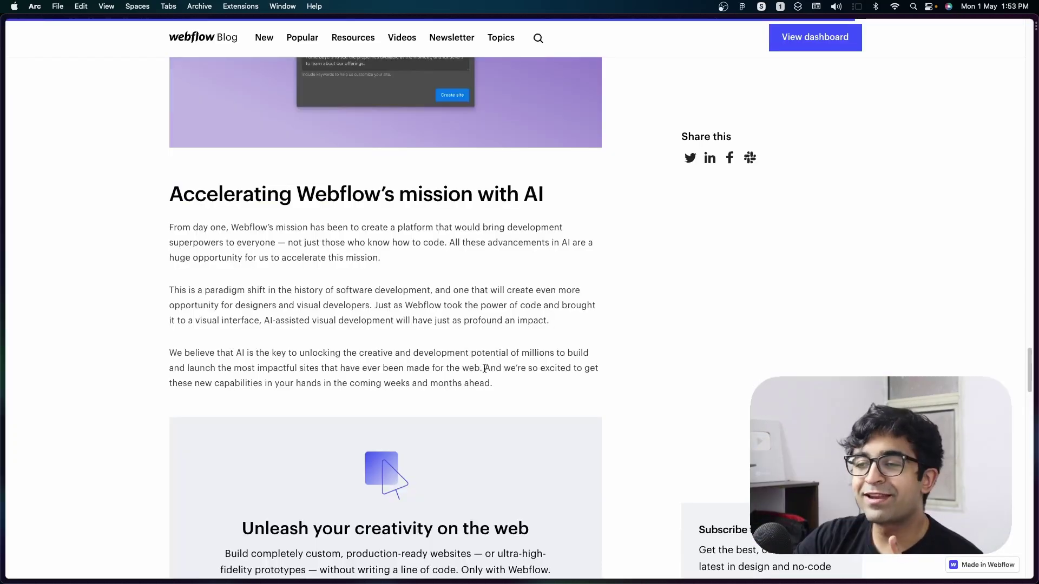
left_click_drag(485, 368, 535, 383)
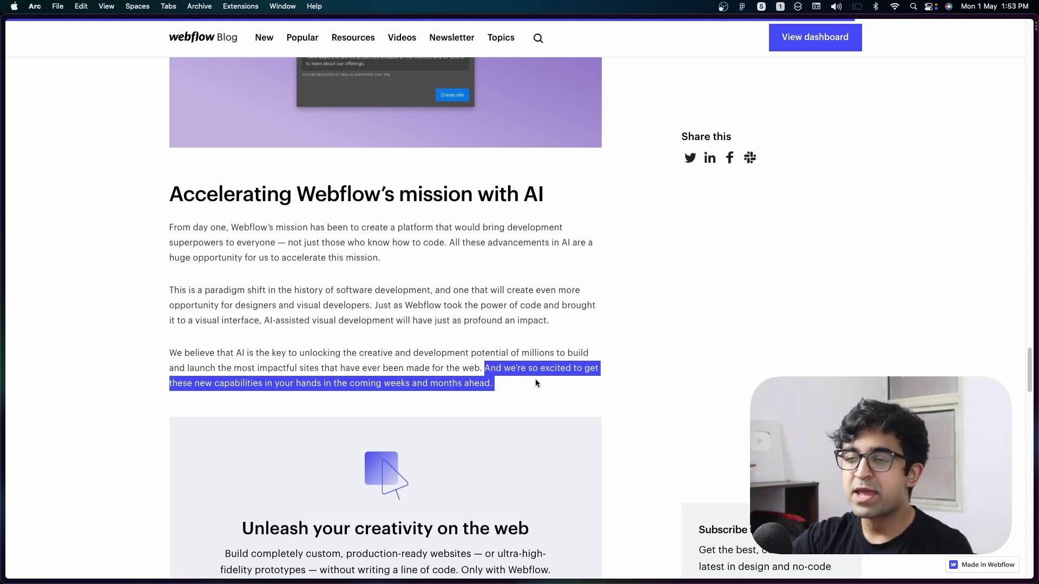
left_click(473, 370)
left_click_drag(213, 386, 413, 385)
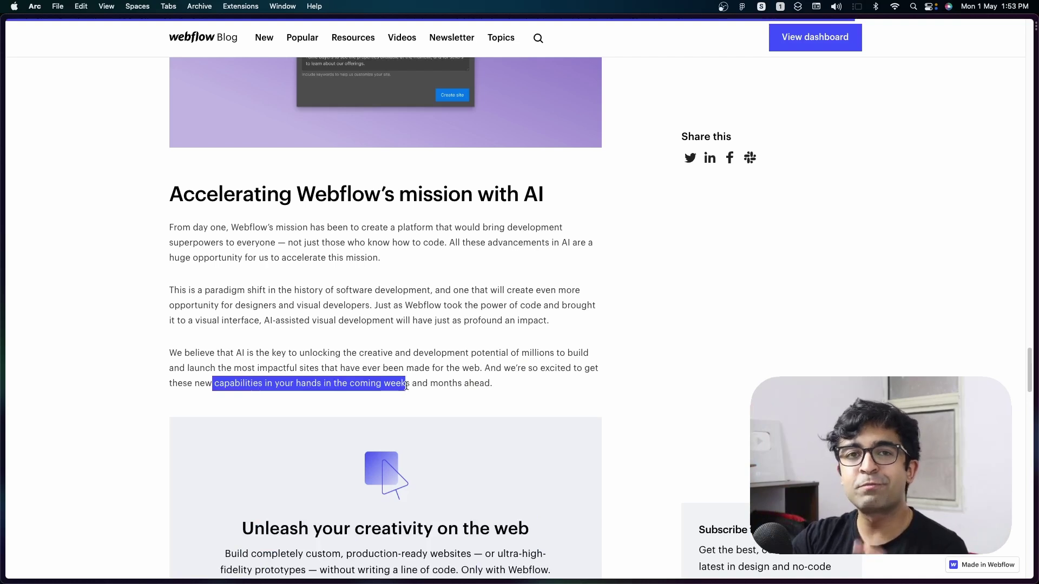
left_click(428, 382)
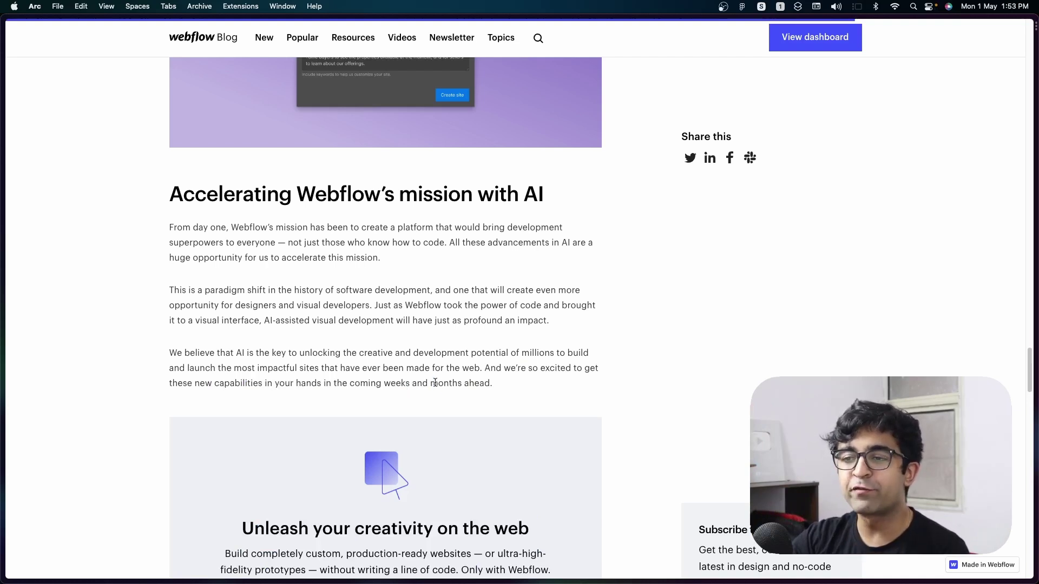
Highlight the word 'months' in the blog paragraph
left_click_drag(431, 382, 458, 384)
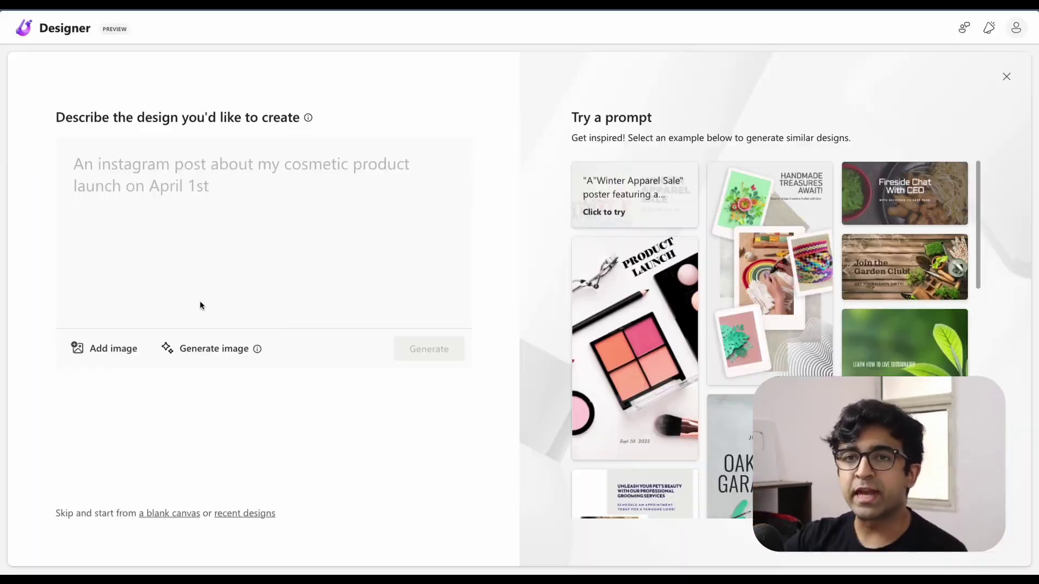
Describe a poster for a UI design meetup with a futuristic theme and generate designs
left_click(206, 170)
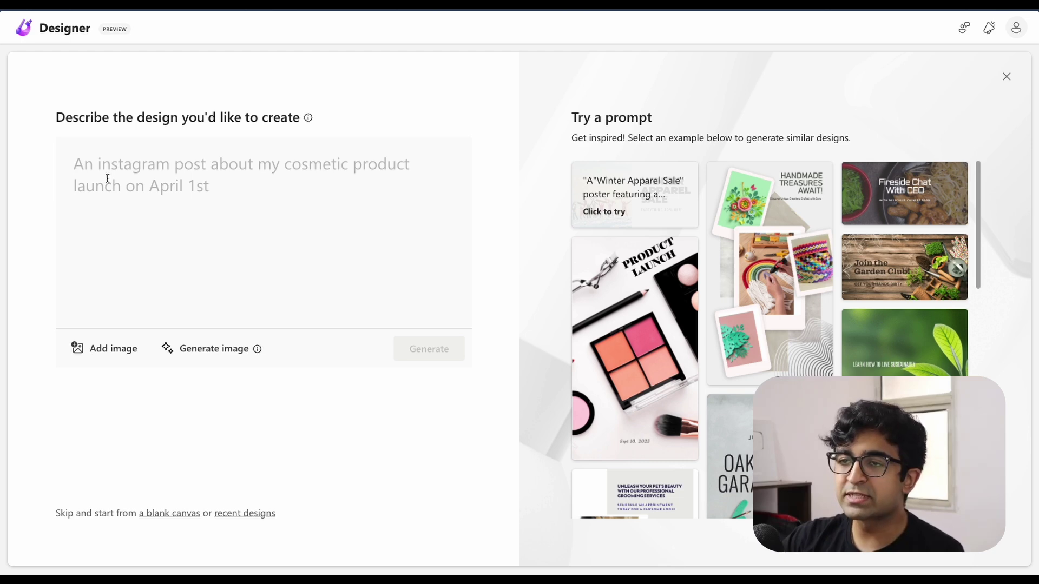
type("Make a pos")
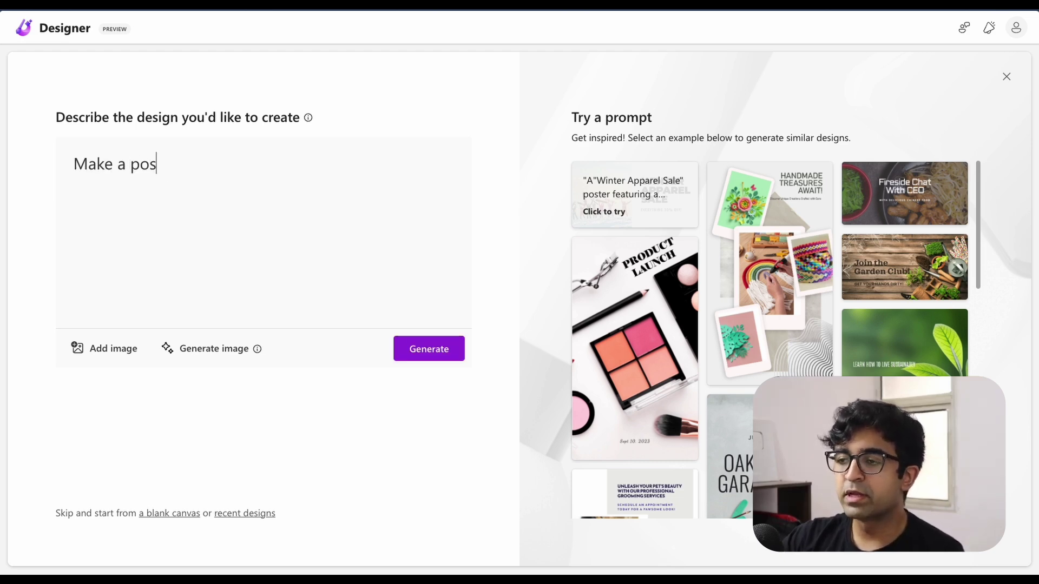
type("ter for ")
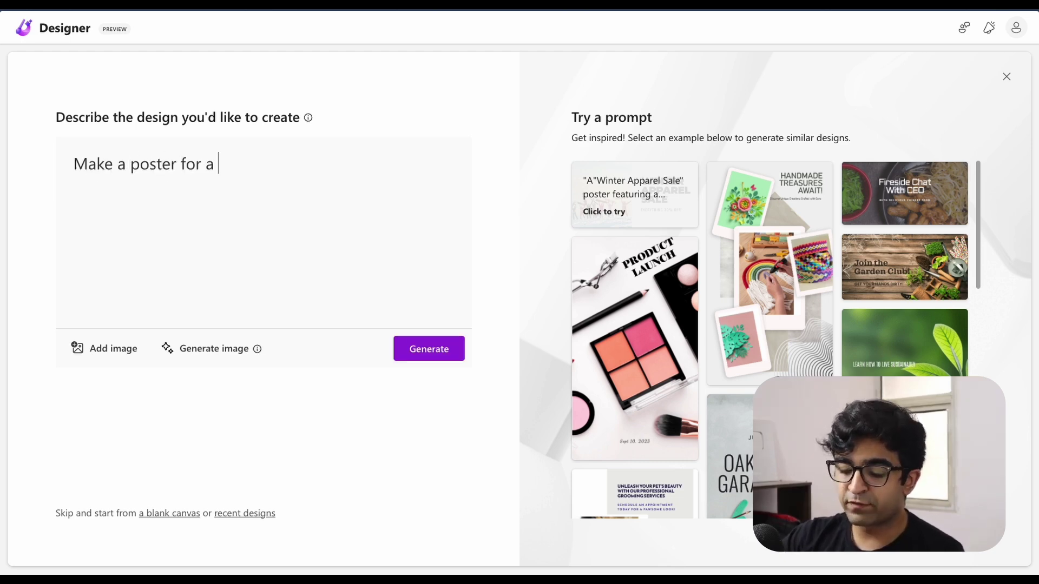
type("a UI design")
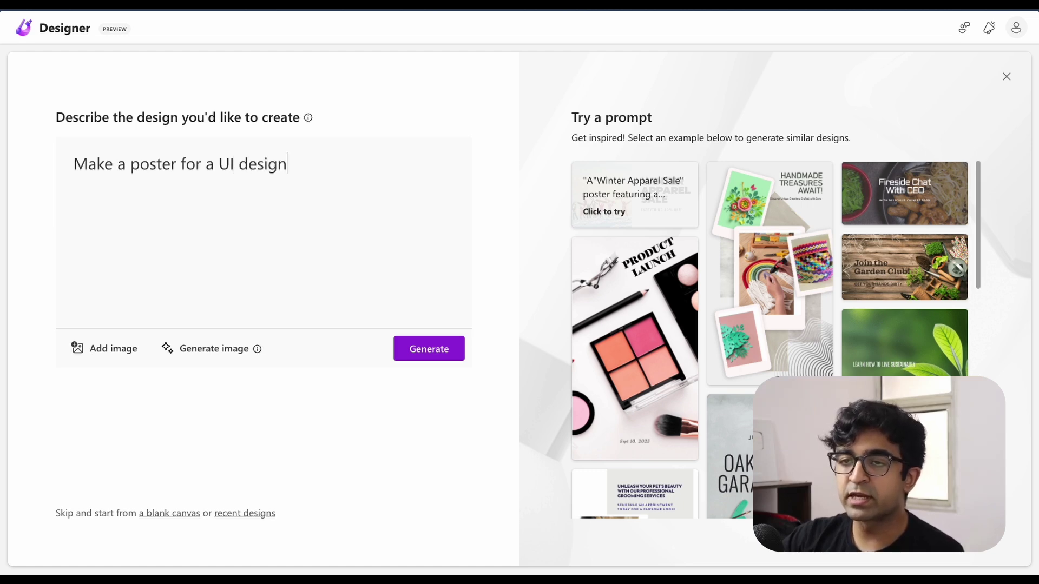
type(" meetup")
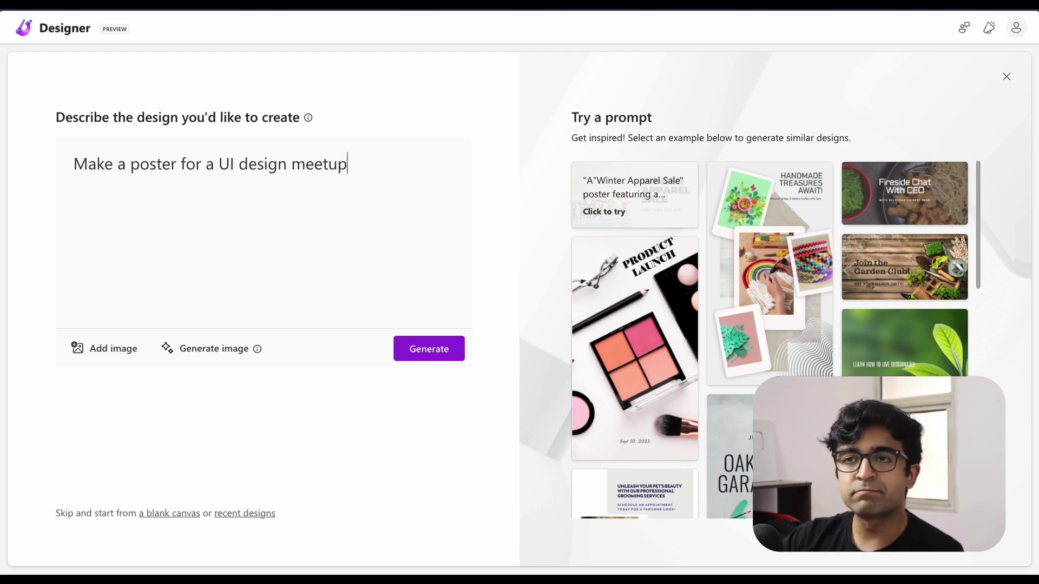
type(" with a fut")
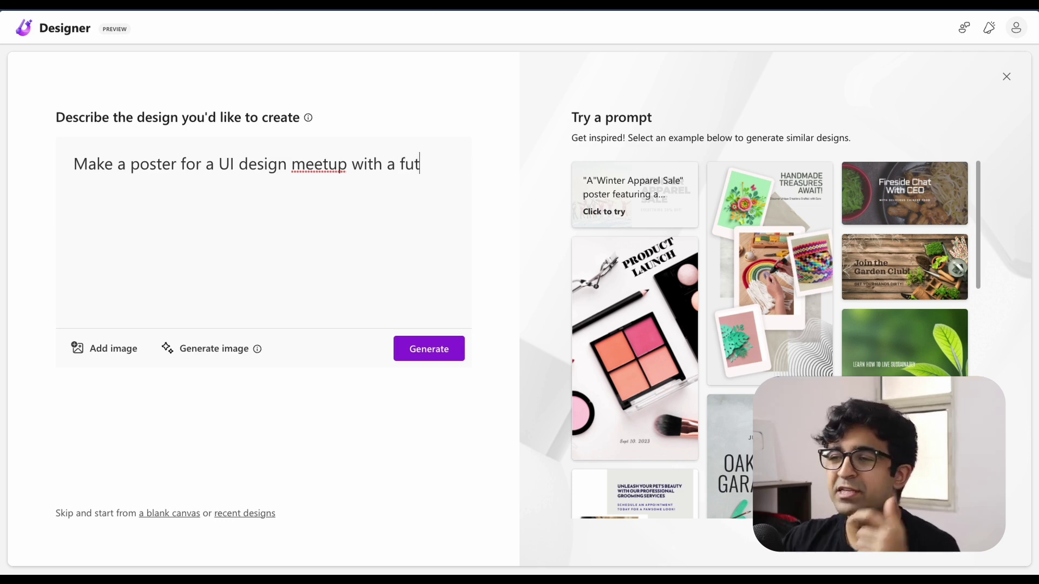
type("u")
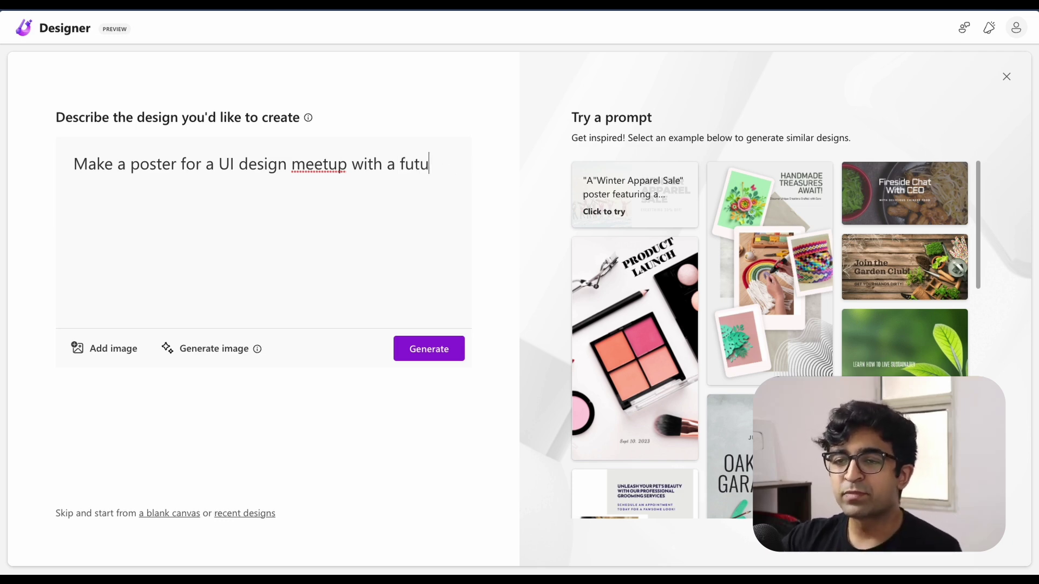
type("tiristic themes")
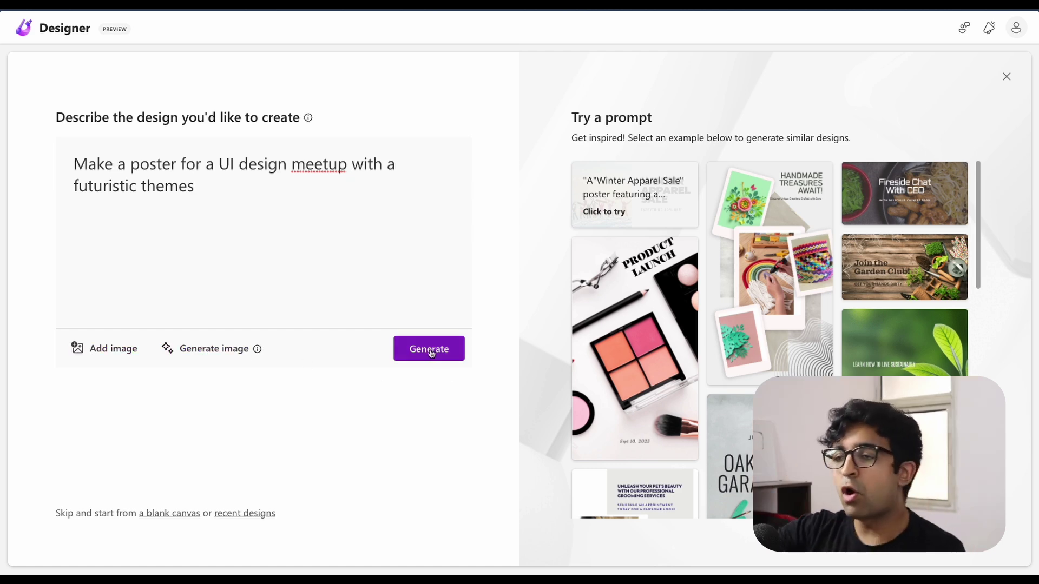
left_click(431, 353)
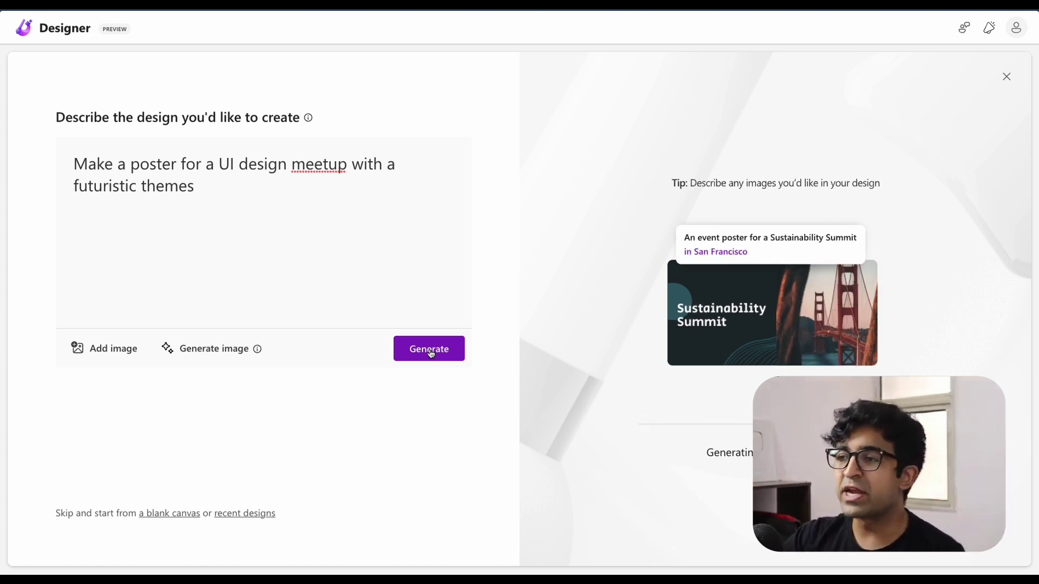
Add 'ux' to the meetup prompt, then zoom in and browse the generated poster designs
type("ux")
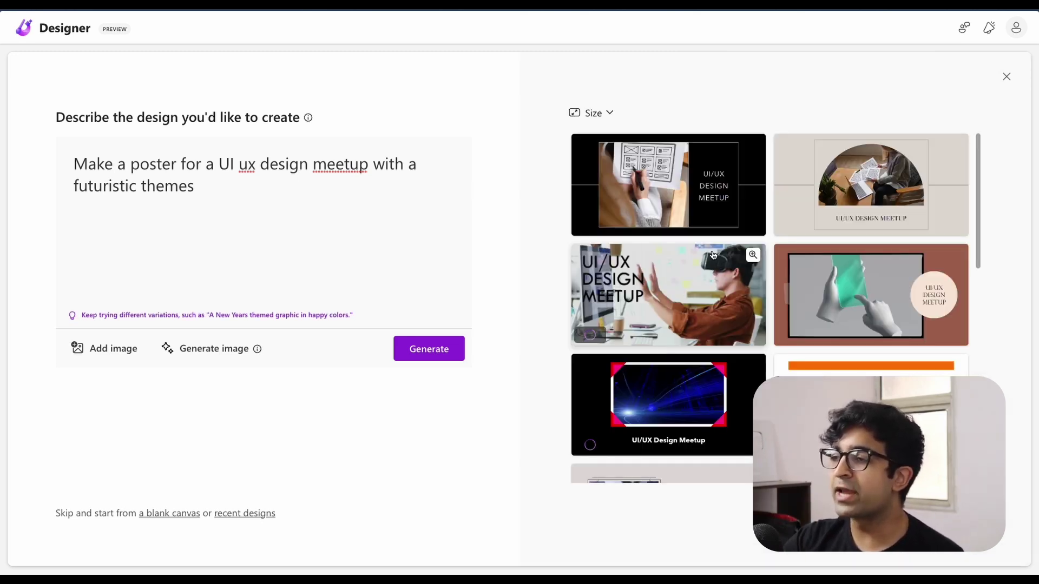
left_click(836, 306)
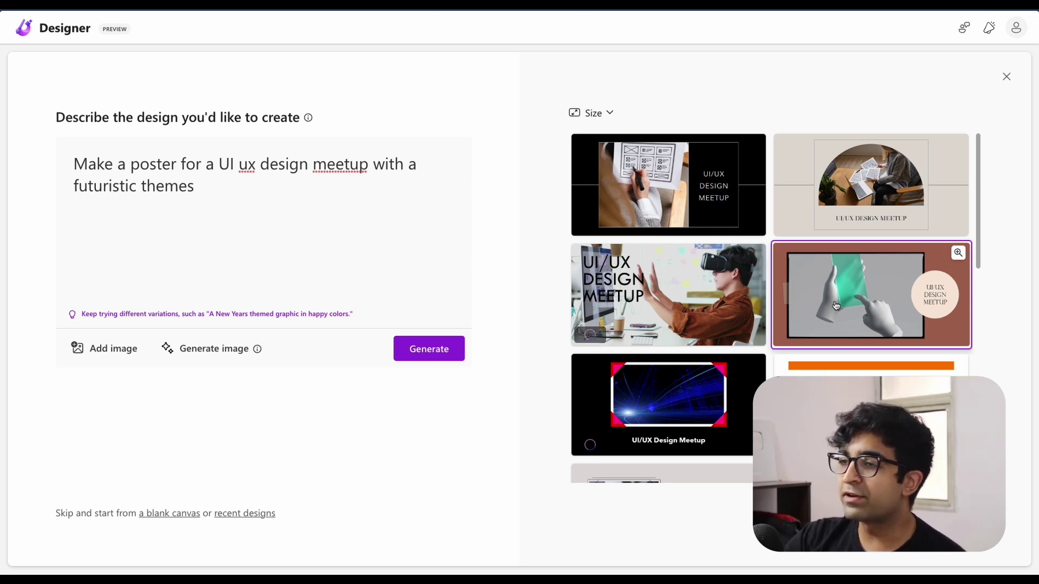
scroll(836, 305, "down", 2)
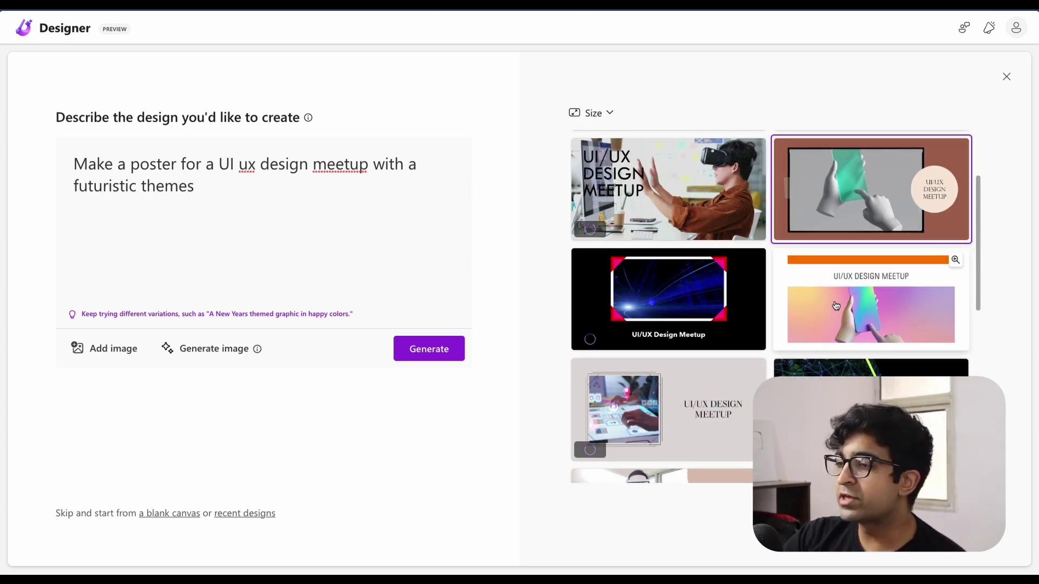
key("ctrl+plus")
key("ctrl+plus")
key("ctrl+plus")
key("ctrl+plus")
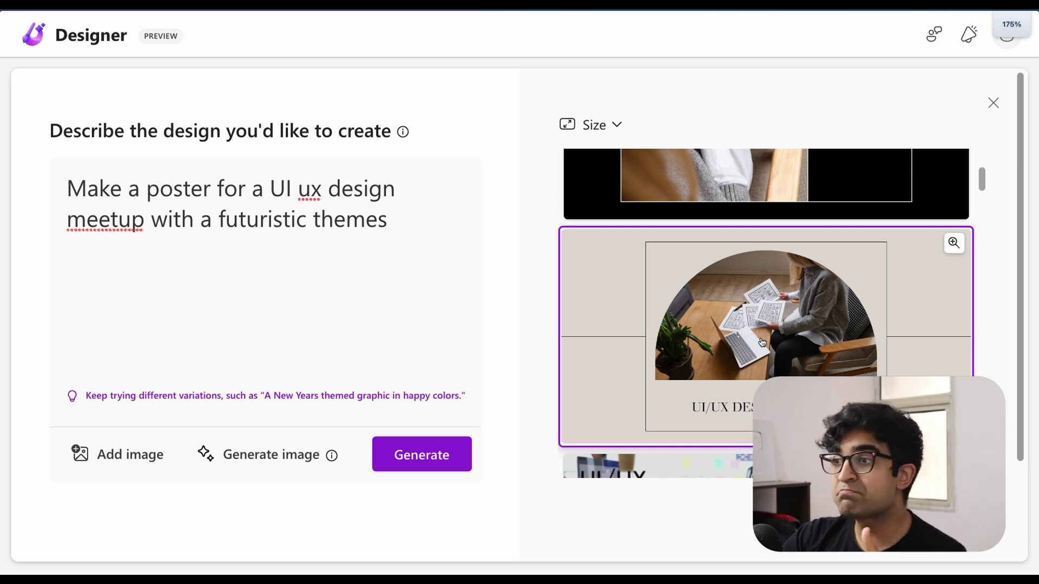
scroll(779, 335, "down", 5)
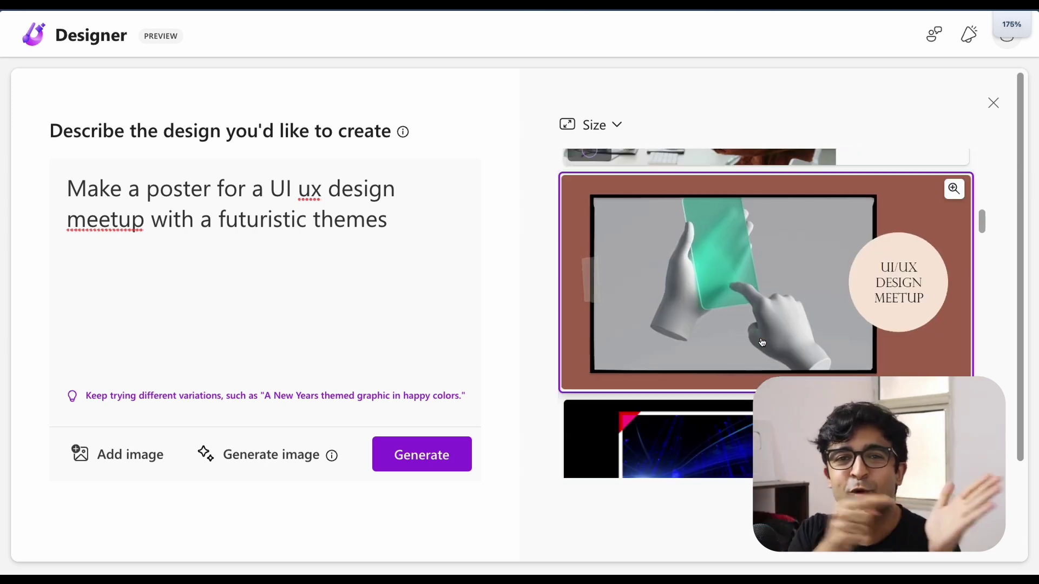
scroll(761, 342, "down", 4)
scroll(762, 343, "down", 5)
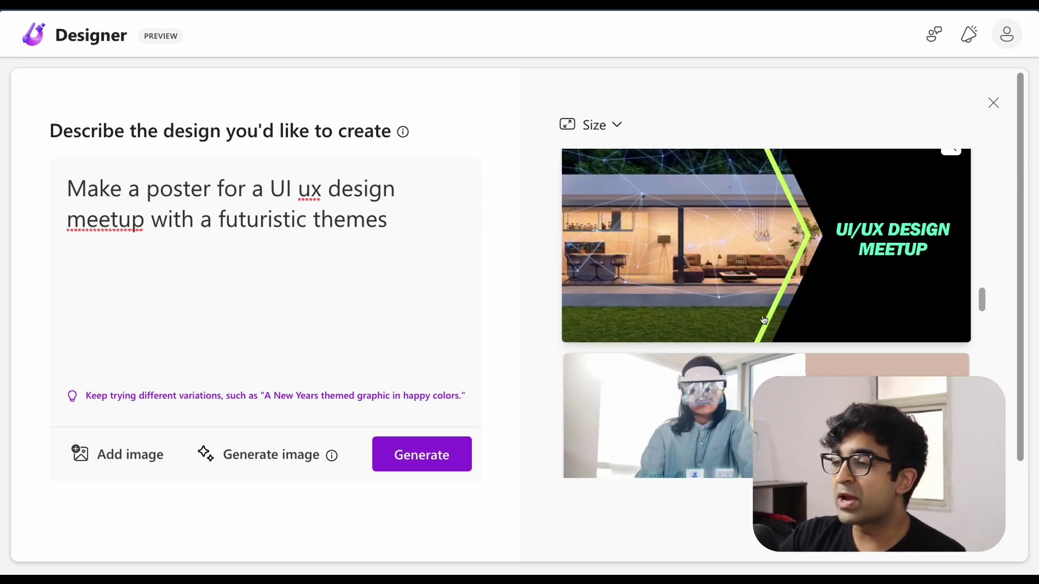
scroll(763, 319, "down", 3)
scroll(769, 297, "down", 3)
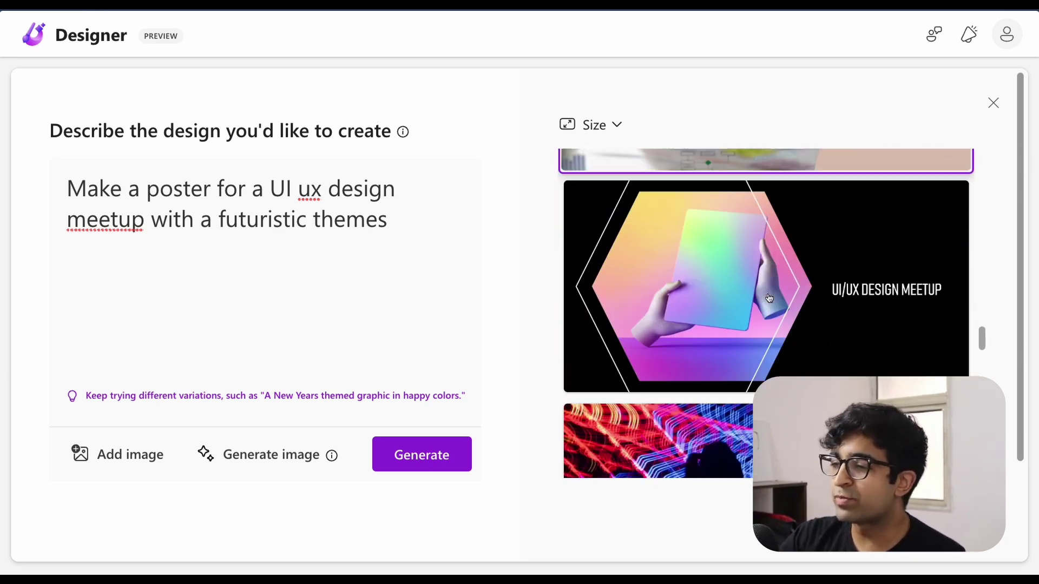
scroll(719, 280, "down", 3)
scroll(719, 281, "down", 10)
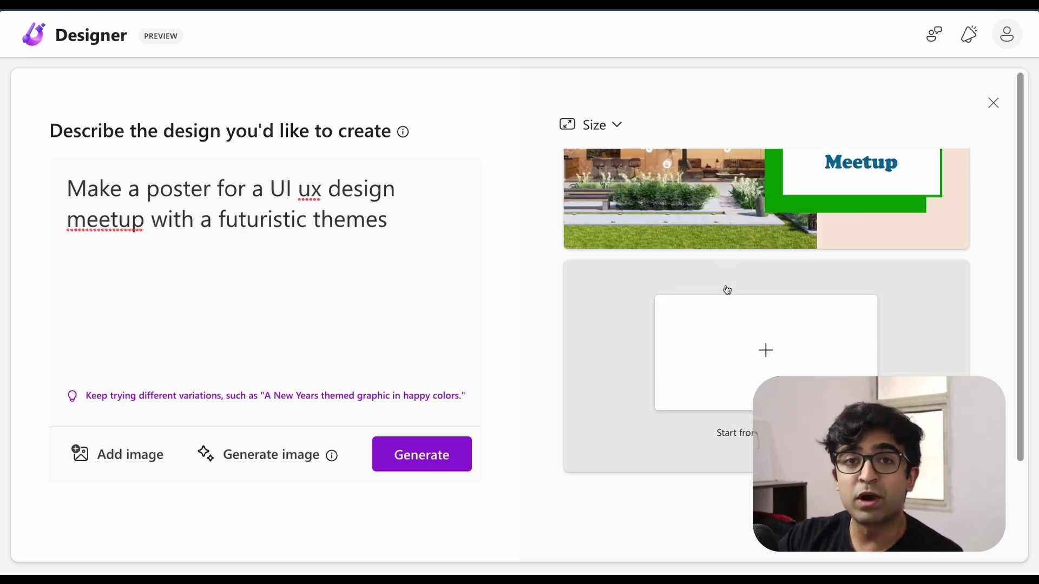
scroll(727, 290, "up", 10)
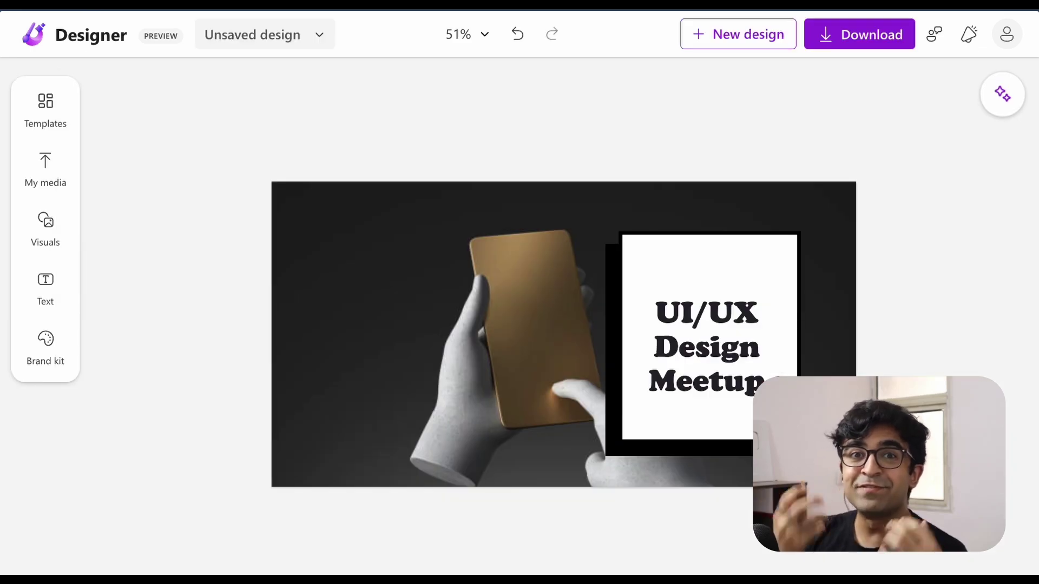
Generate AI images from the description 'india illustration'
left_click(403, 268)
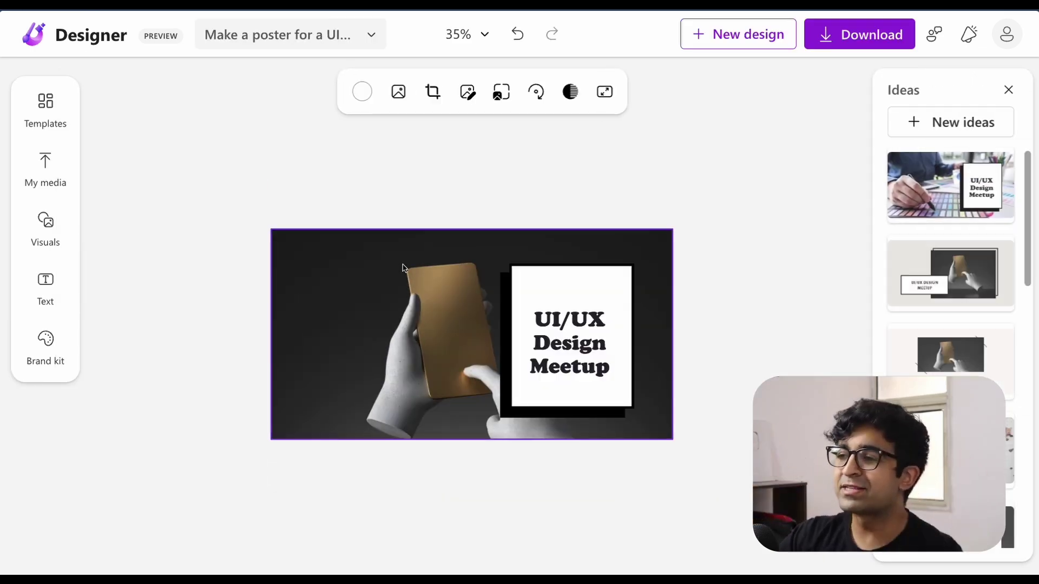
left_click(56, 238)
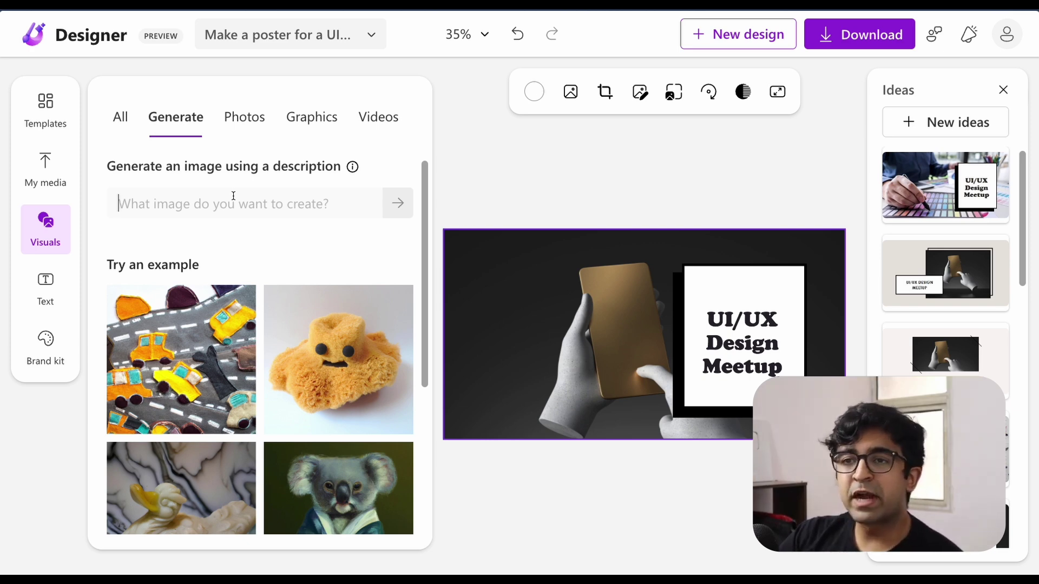
type("india i")
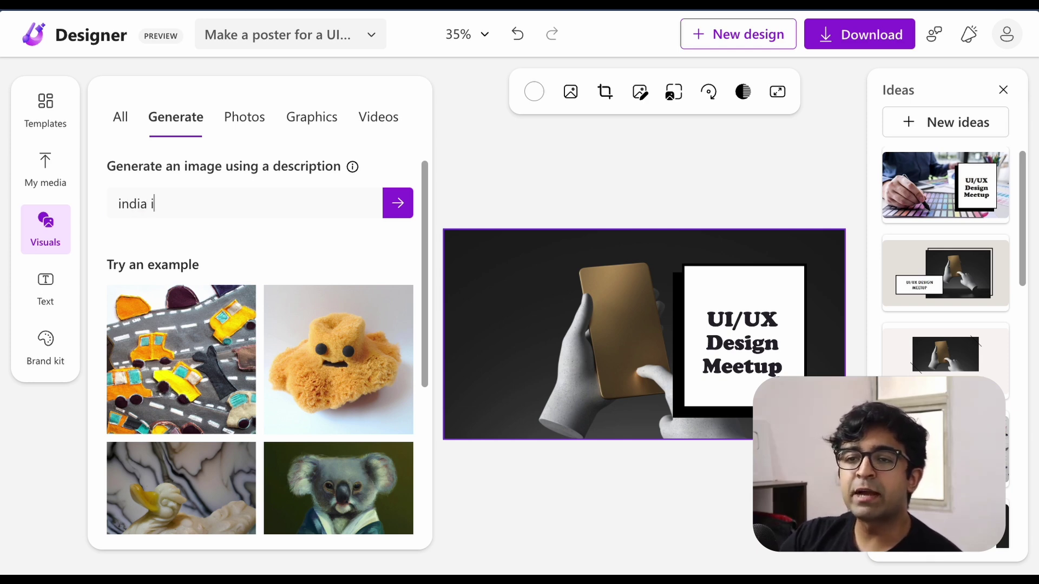
type("llustration")
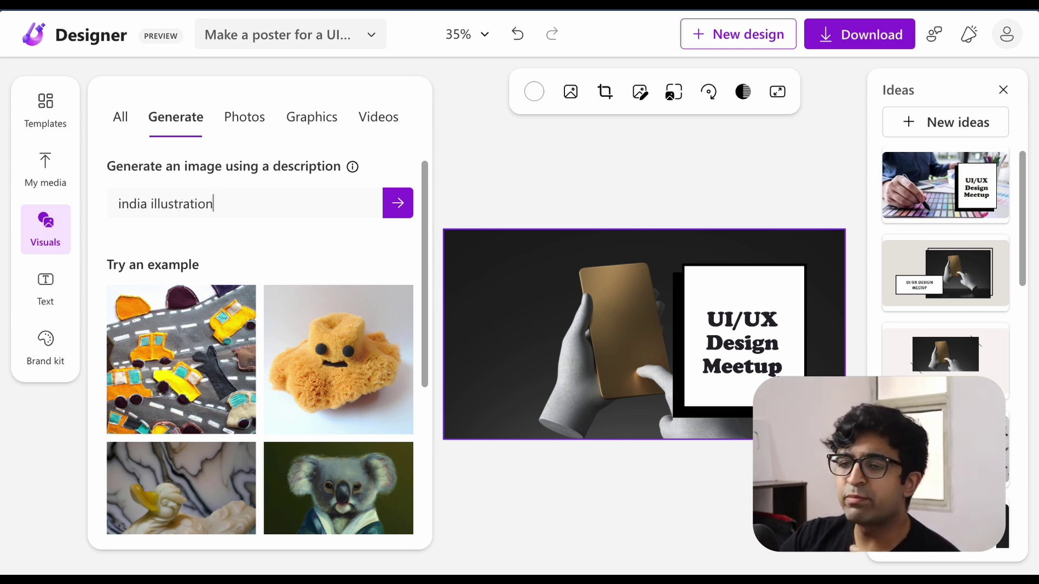
left_click(217, 240)
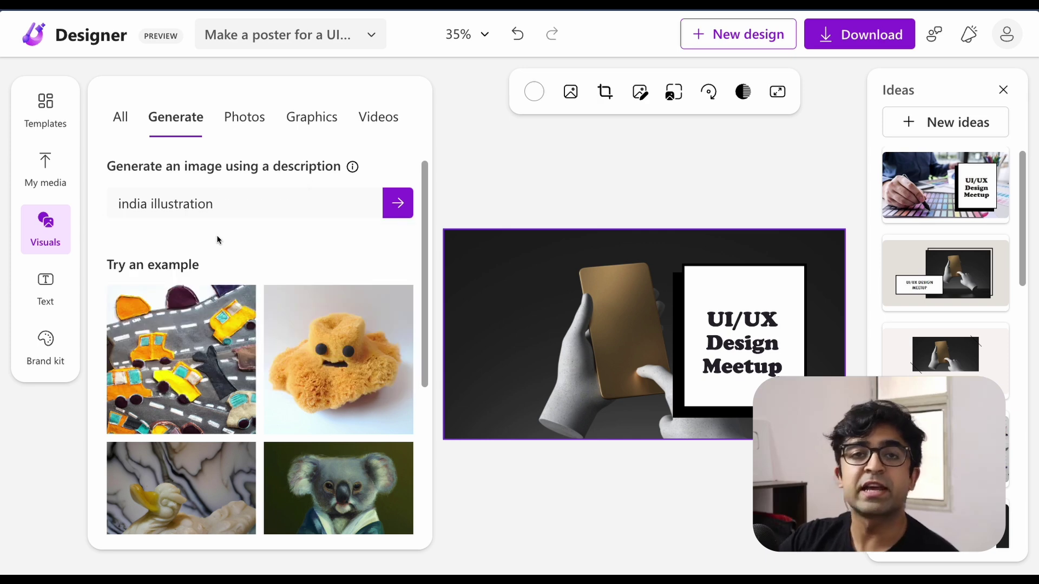
left_click(401, 204)
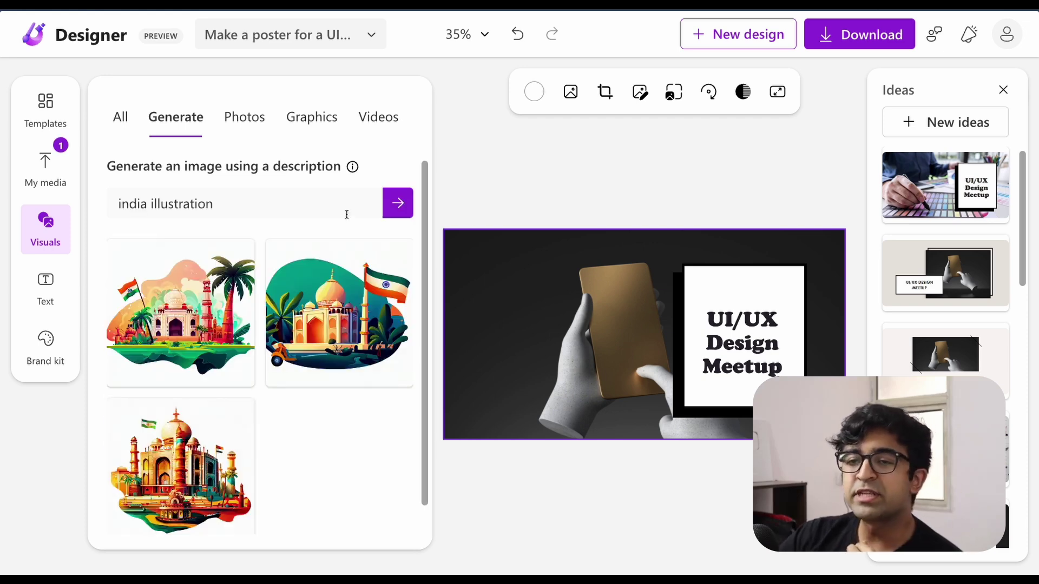
Insert the third India illustration, move it to the poster's top-left and enlarge it
scroll(276, 346, "down", 1)
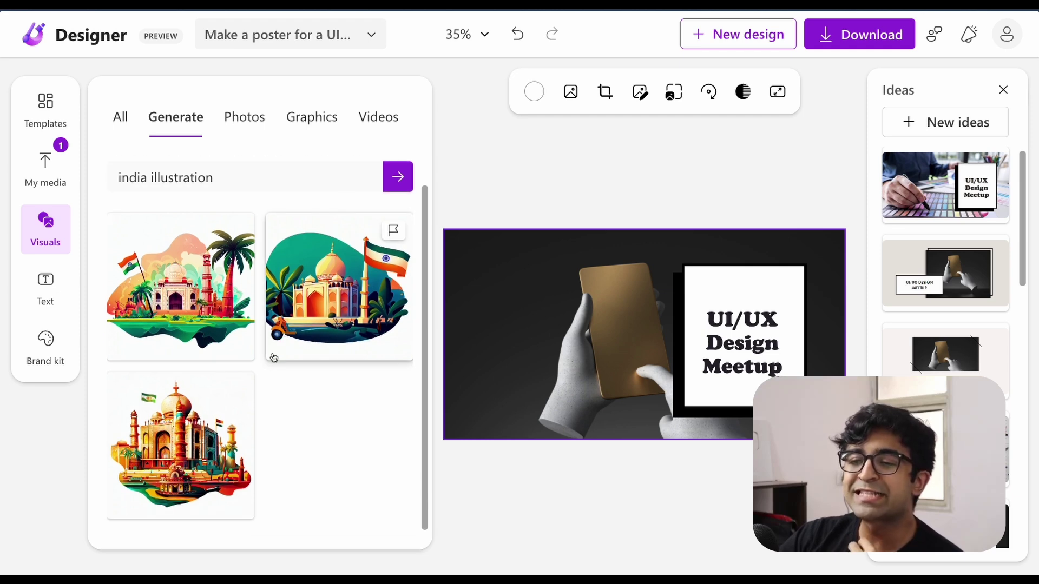
left_click(184, 481)
left_click_drag(542, 306, 522, 294)
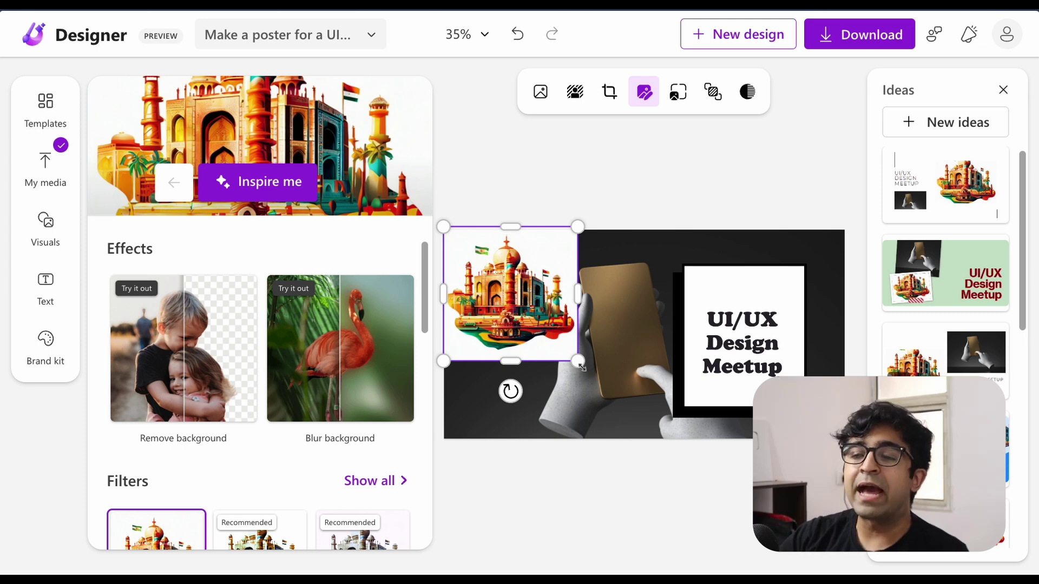
left_click_drag(582, 367, 667, 445)
left_click(702, 474)
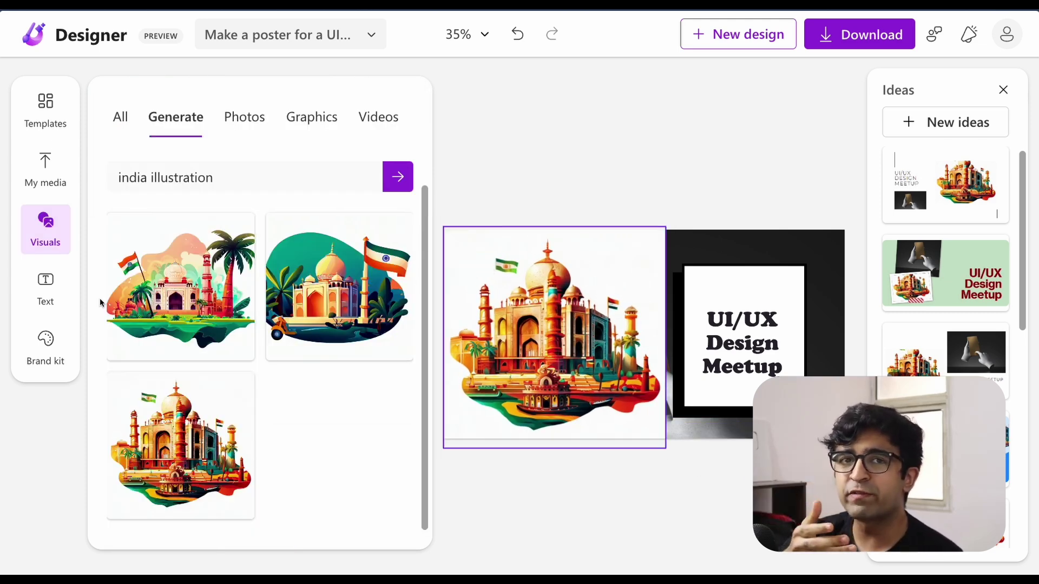
left_click(64, 290)
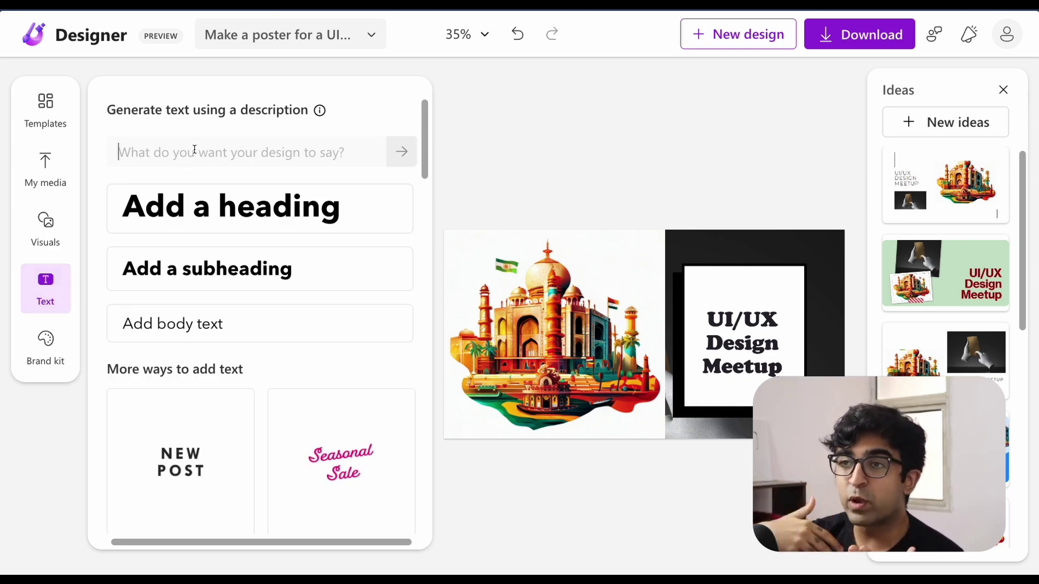
Generate text from 'A ui design meetup' and replace all poster text, making the heading 'UI Design'
type("A ui")
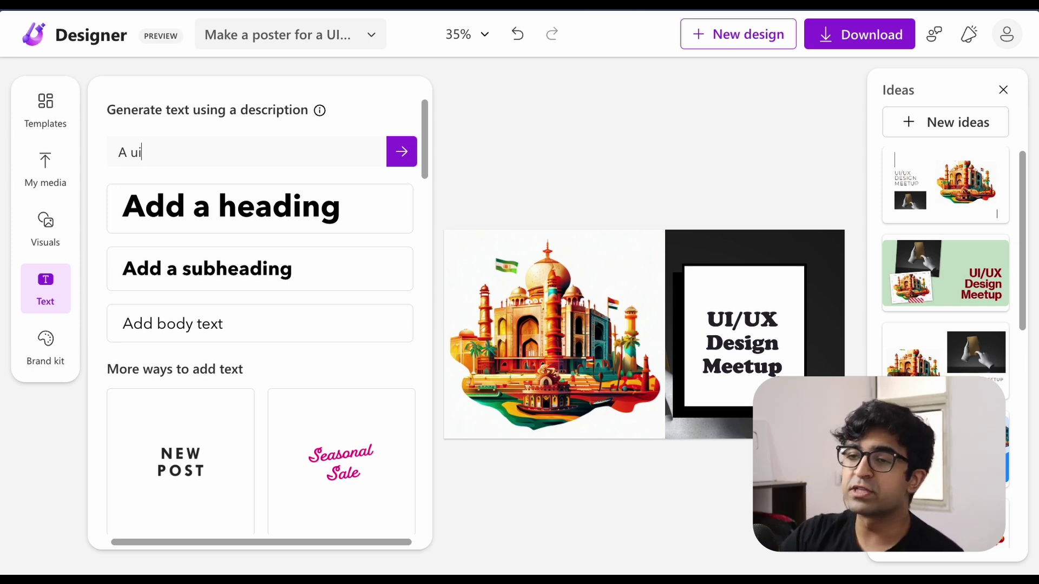
type(" design meet")
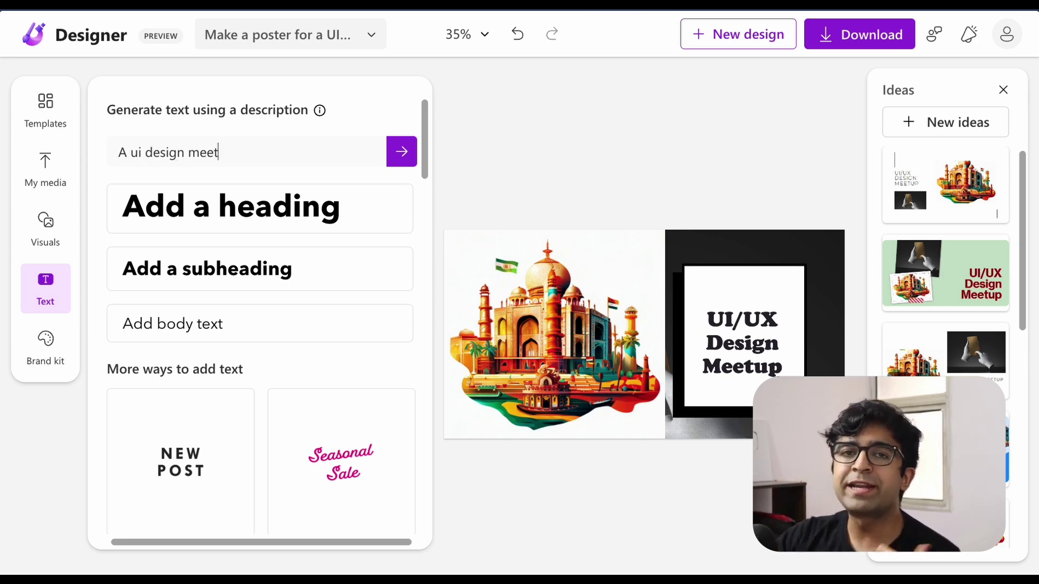
type("up")
left_click(398, 153)
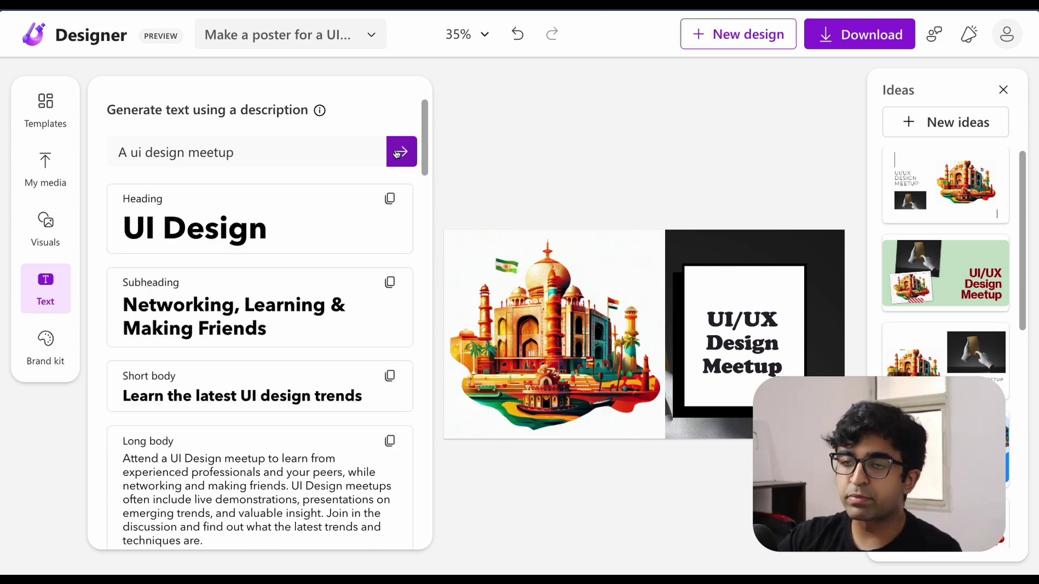
scroll(275, 265, "down", 2)
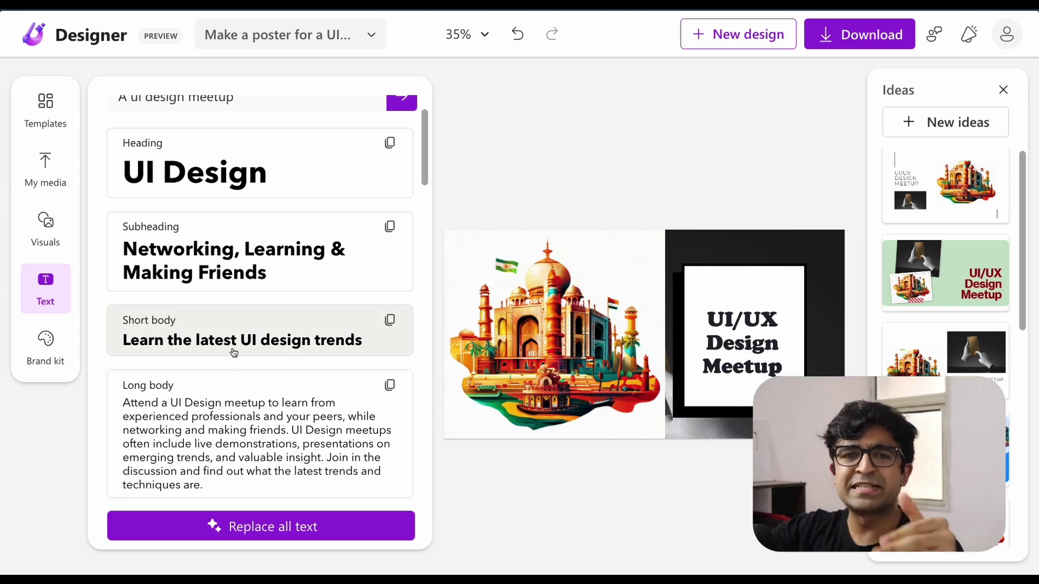
scroll(287, 155, "up", 2)
scroll(287, 155, "down", 8)
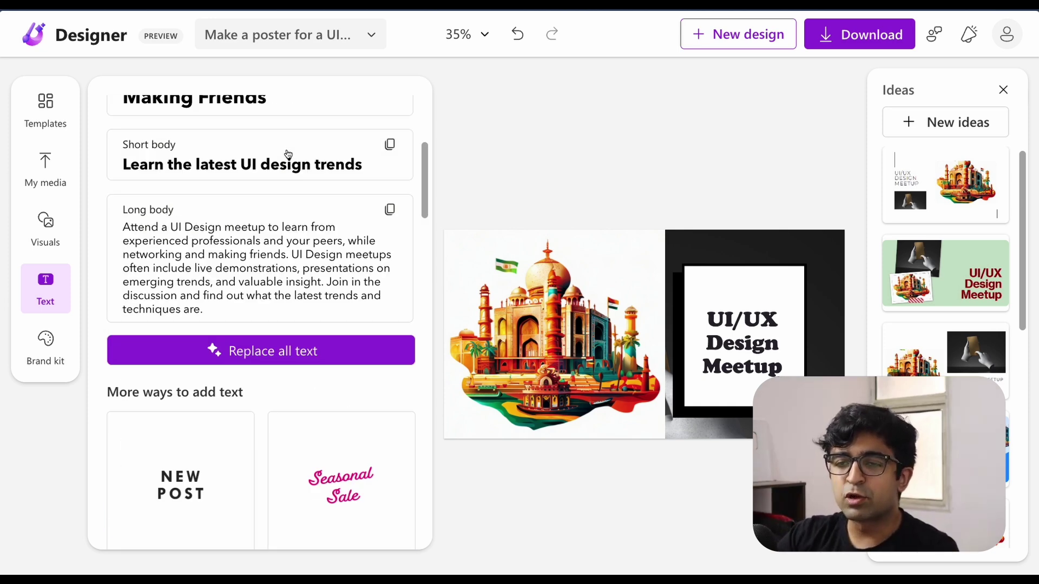
left_click(324, 351)
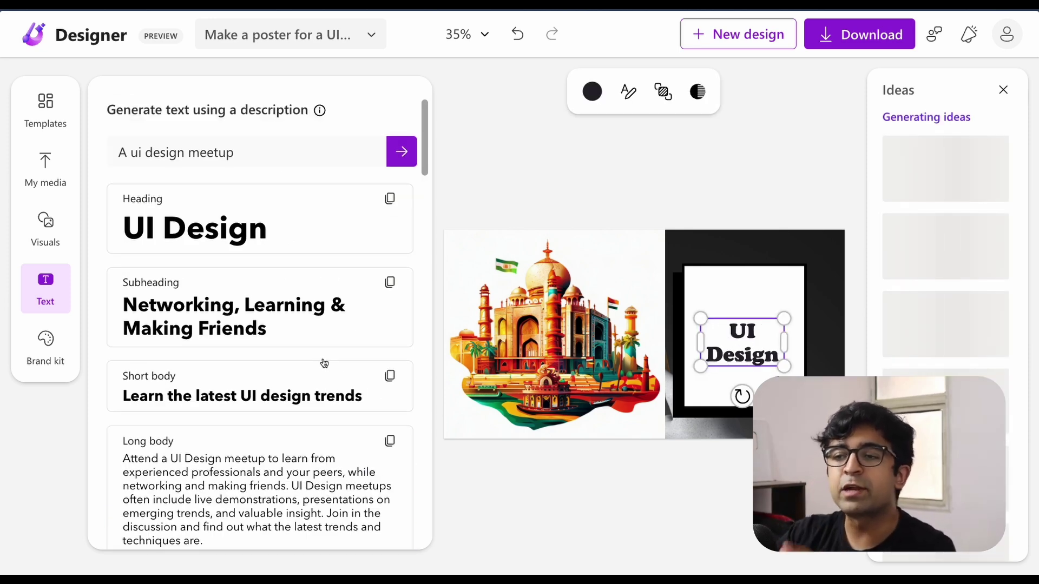
left_click(610, 287)
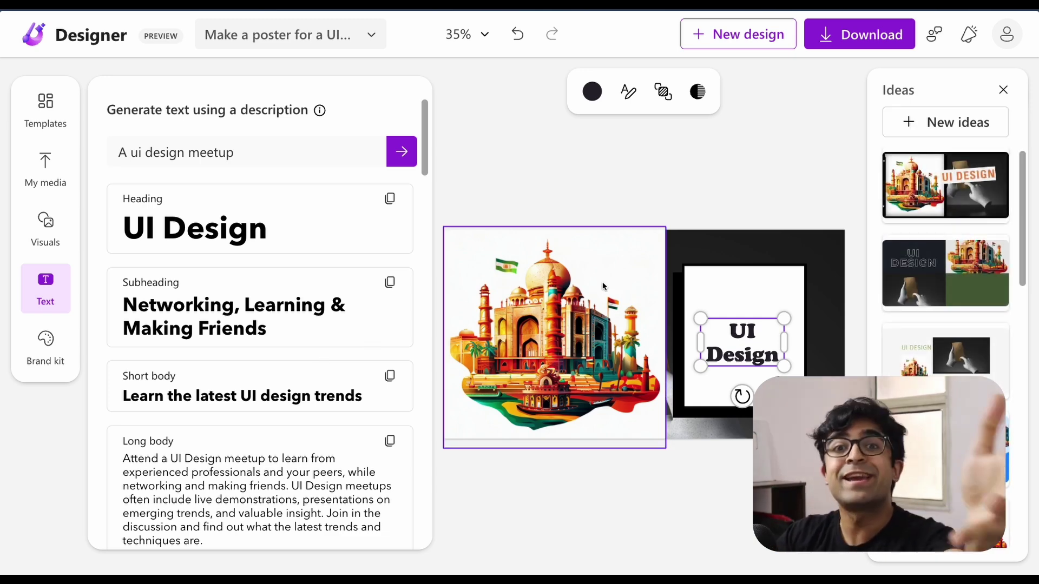
Start a new brand kit described as 'A meetup host who is strong and good' and generate colours
left_click(61, 345)
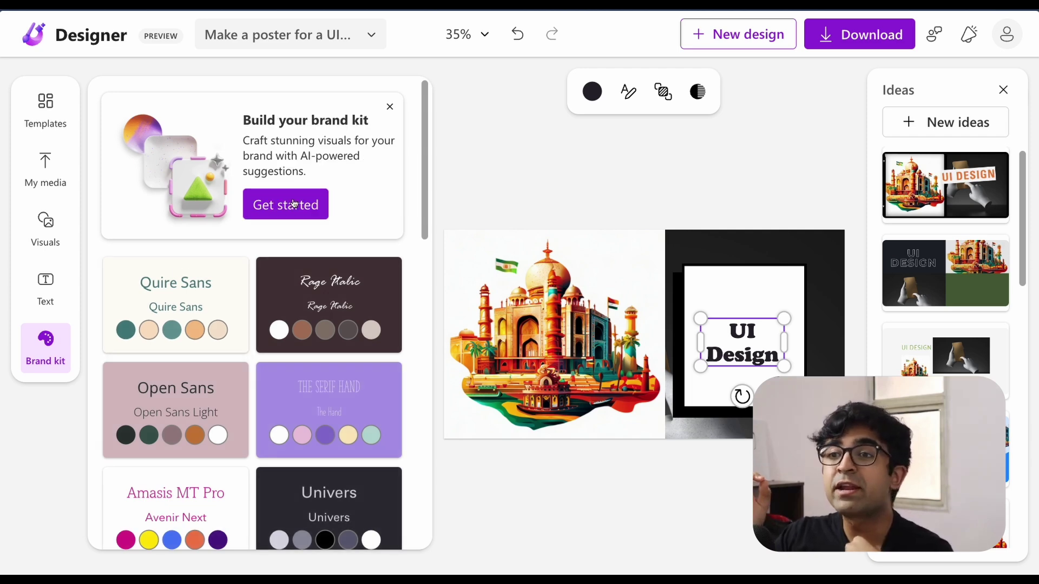
left_click(287, 205)
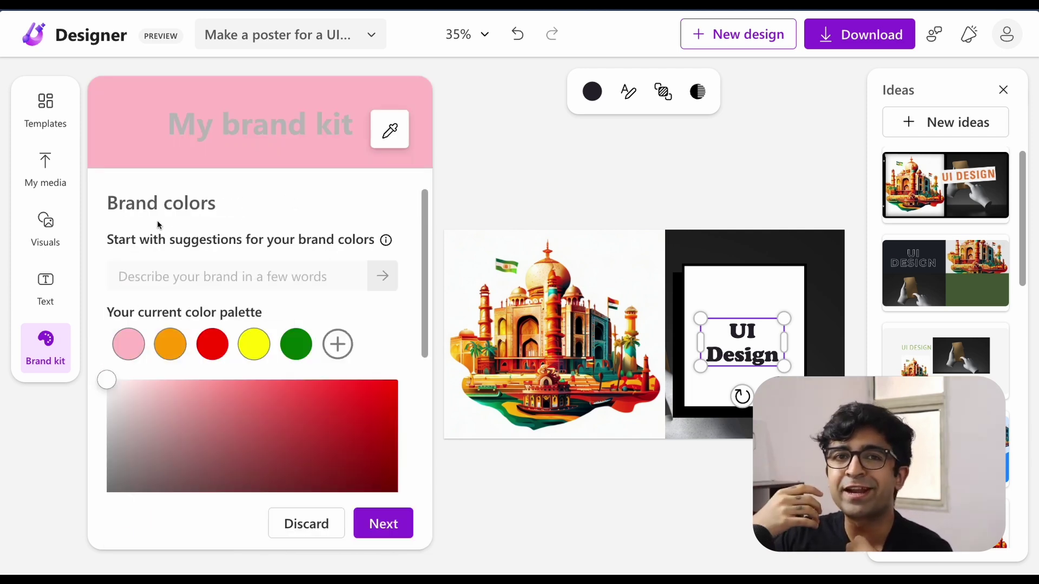
left_click(209, 289)
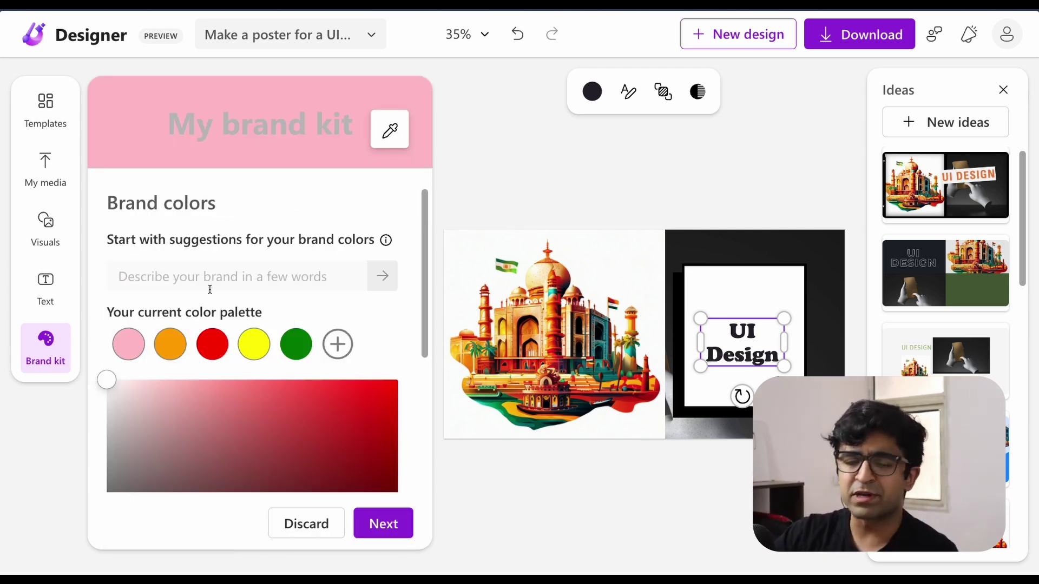
type("A meetup")
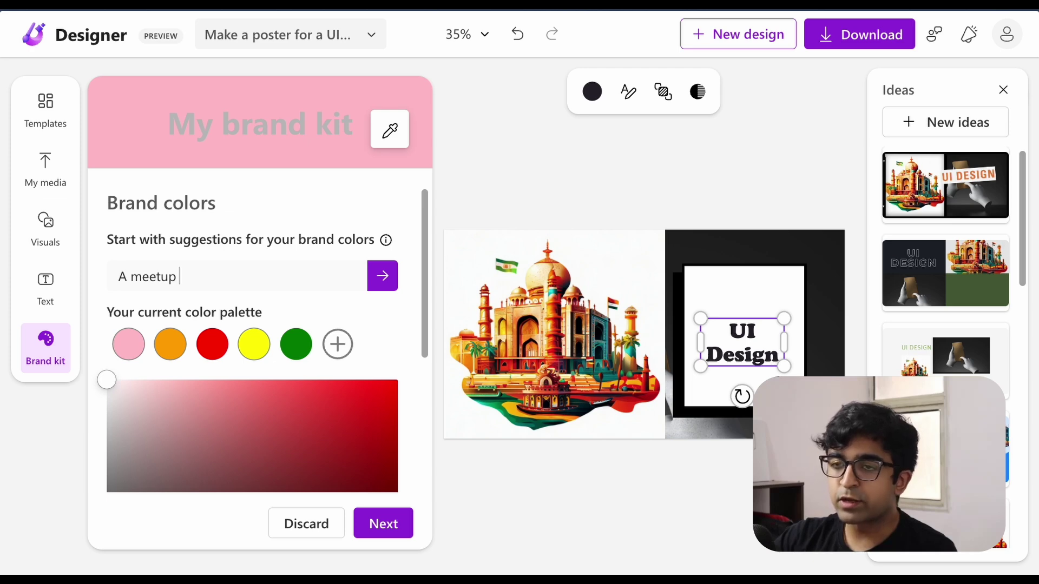
type("host with ")
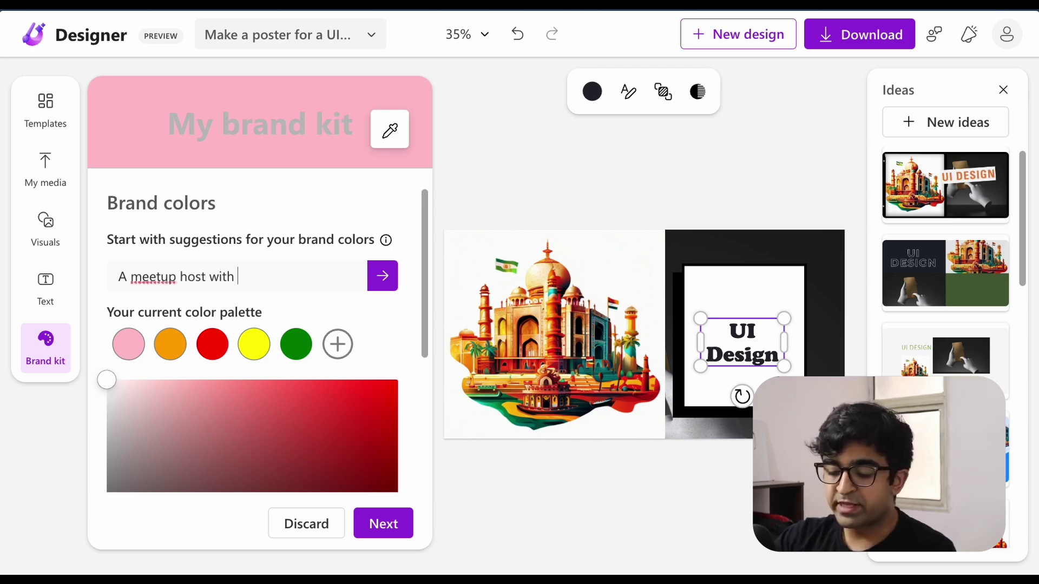
type("a strong")
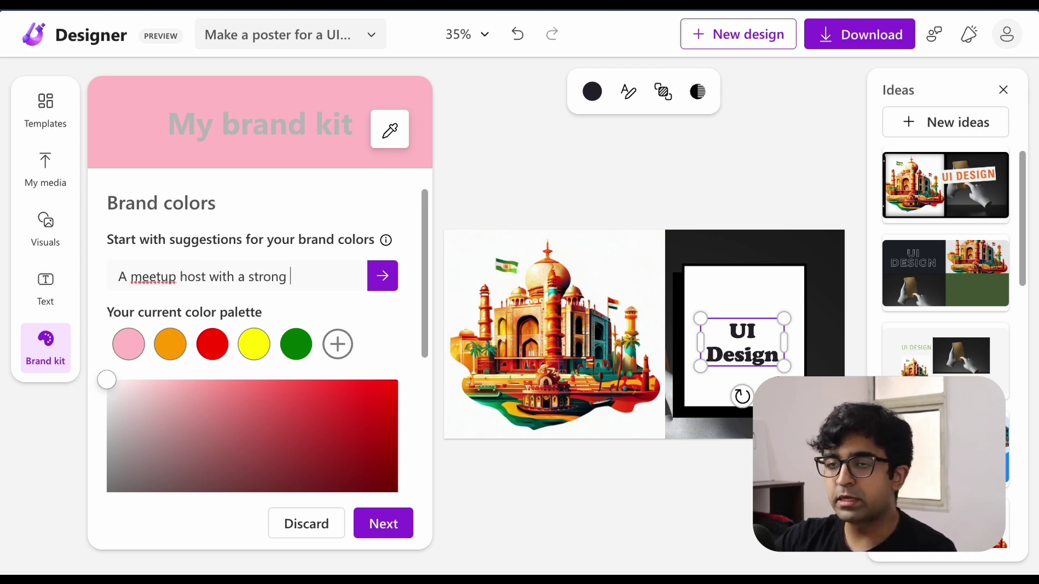
key("BackSpace")
key("BackSpace")
key("BackSpace")
key("BackSpace")
key("BackSpace")
key("BackSpace")
key("BackSpace")
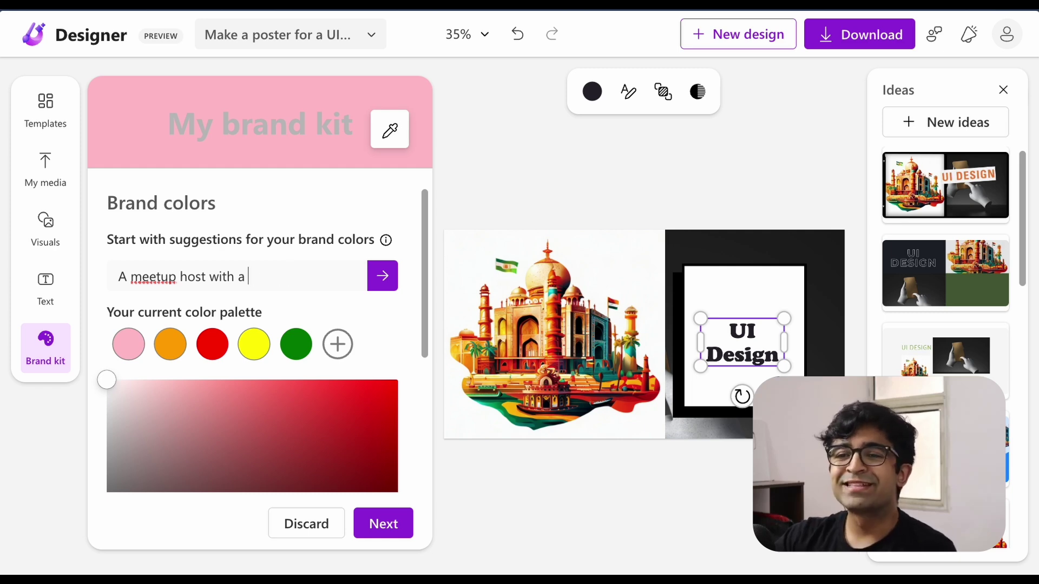
key("BackSpace")
key("BackSpace")
key("BackSpace")
key("BackSpace")
key("BackSpace")
key("BackSpace")
type("h")
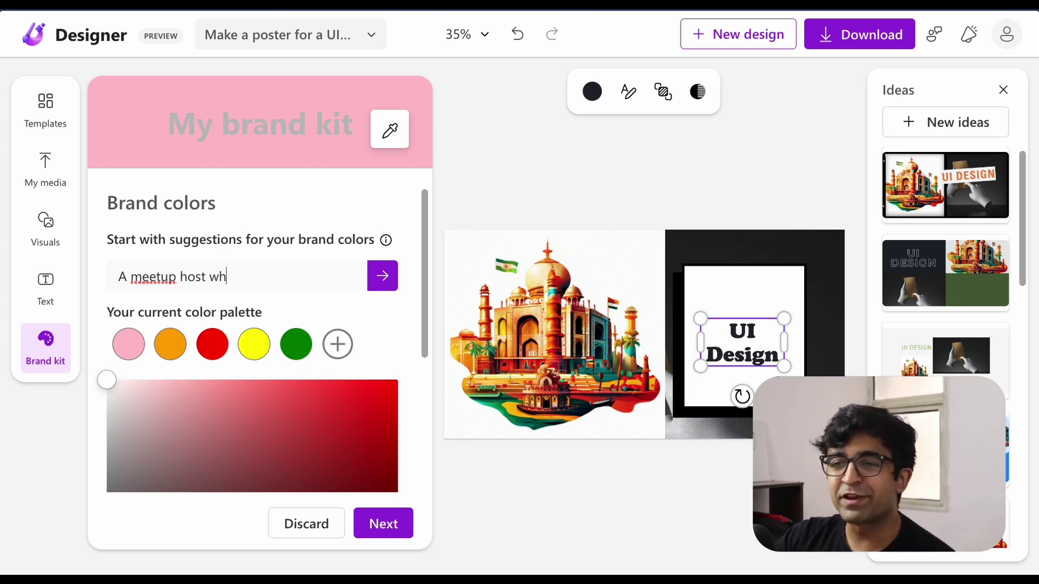
type("o is st")
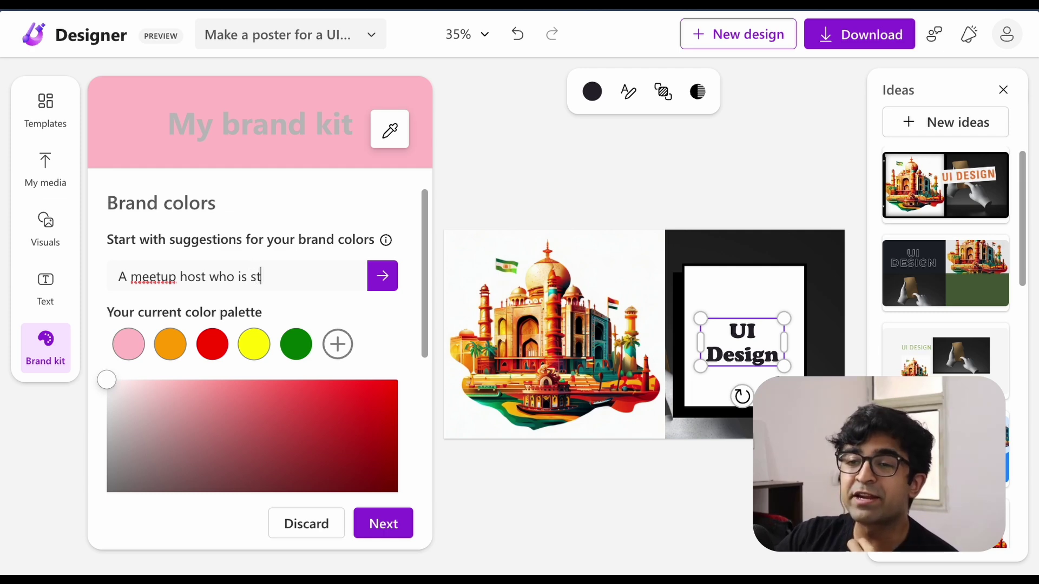
type("rong and good")
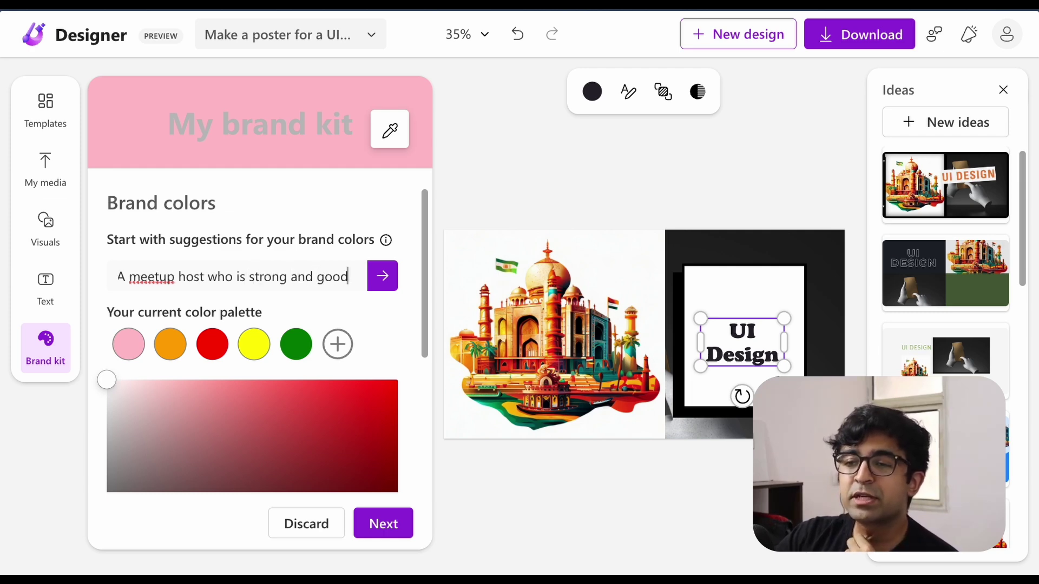
left_click(382, 283)
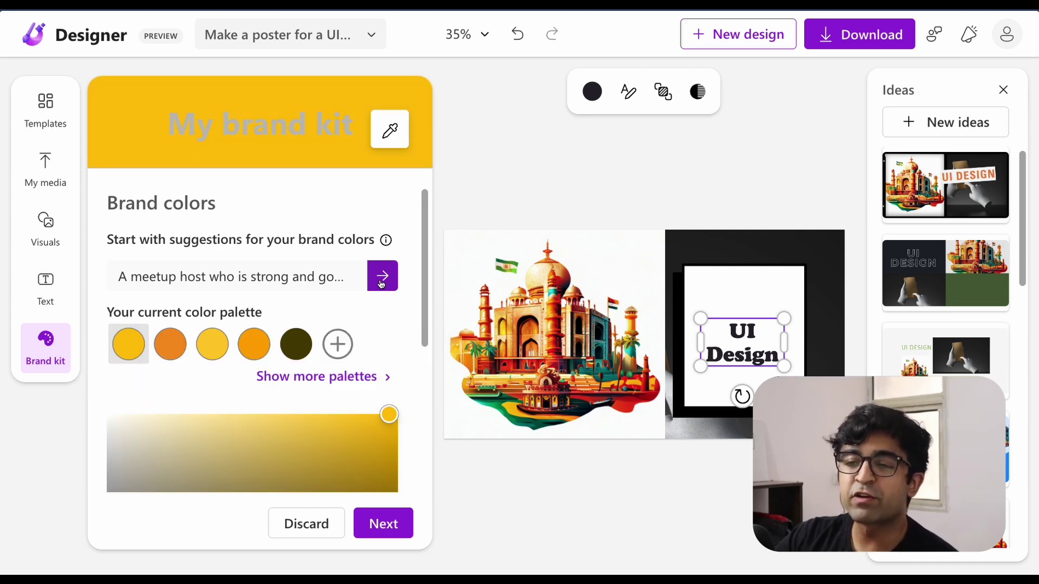
Select the orange palette colour and continue to the brand font suggestions
scroll(359, 327, "down", 1)
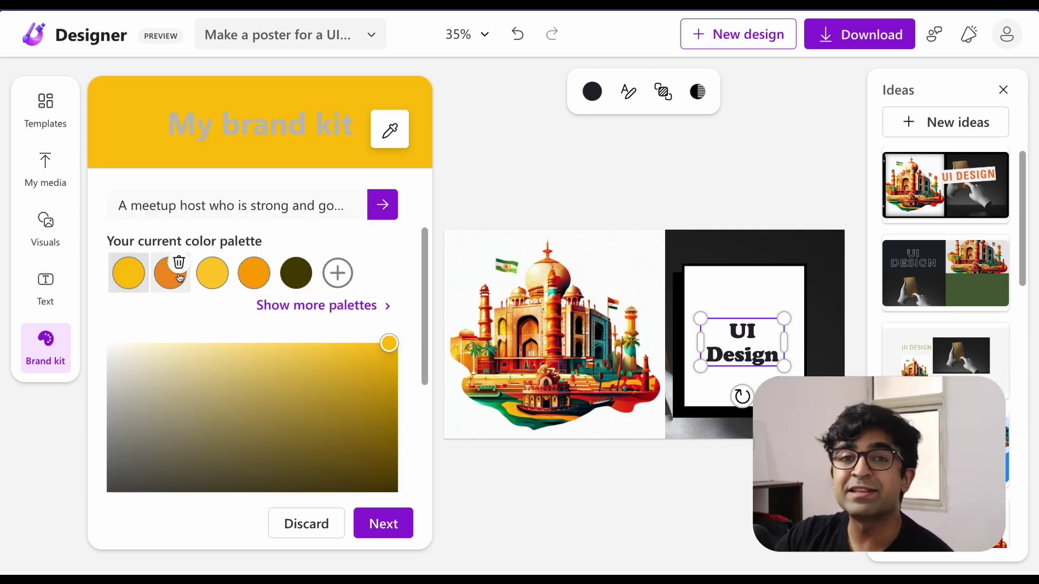
left_click(172, 271)
scroll(229, 357, "up", 1)
left_click(379, 523)
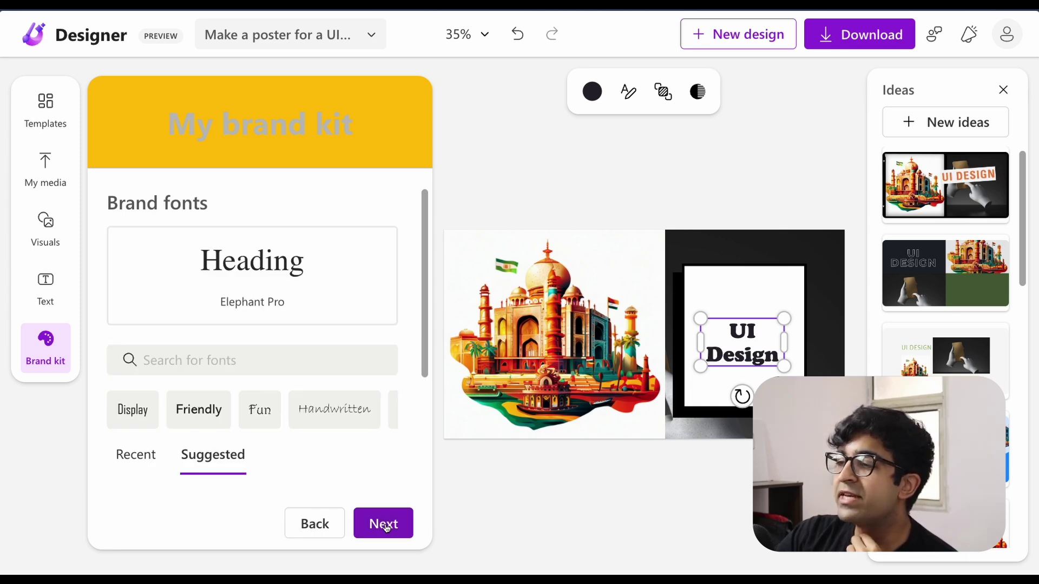
scroll(227, 418, "down", 3)
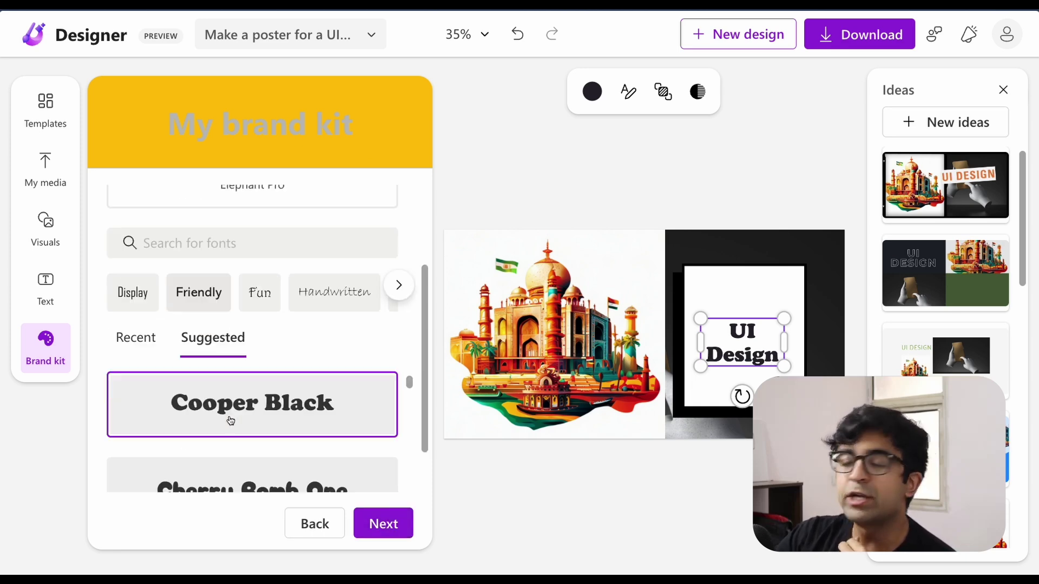
scroll(201, 424, "up", 2)
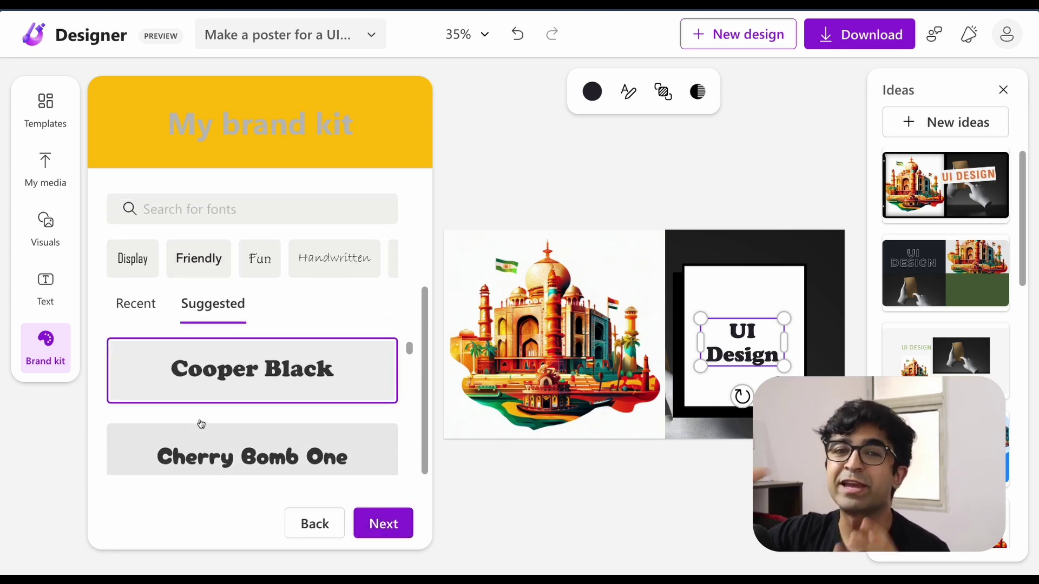